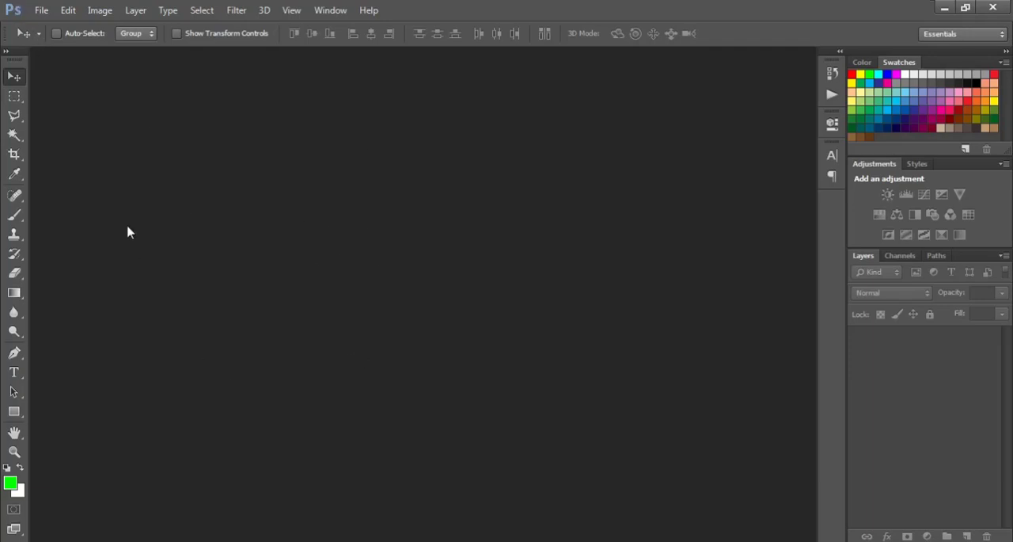
Step: Create a 4500 × 5000 pixel, 300 pixels/inch RGB document with a white background and convert its background into an unlocked layer
click(41, 11)
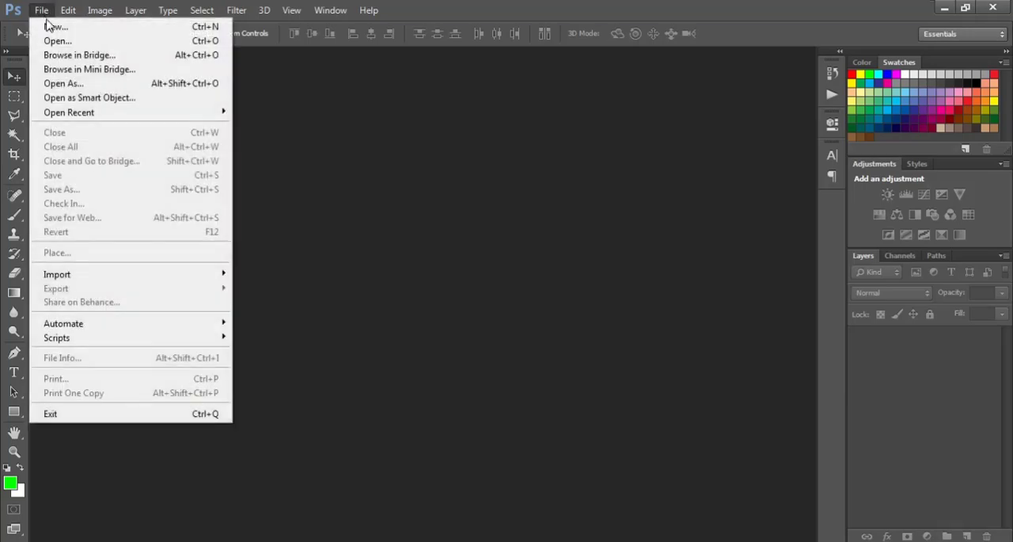
click(51, 27)
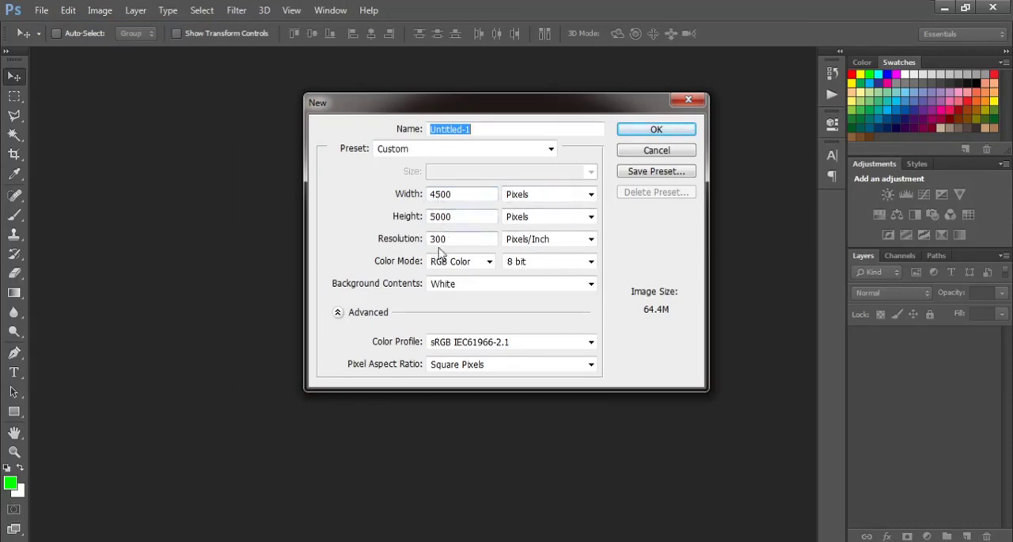
click(651, 132)
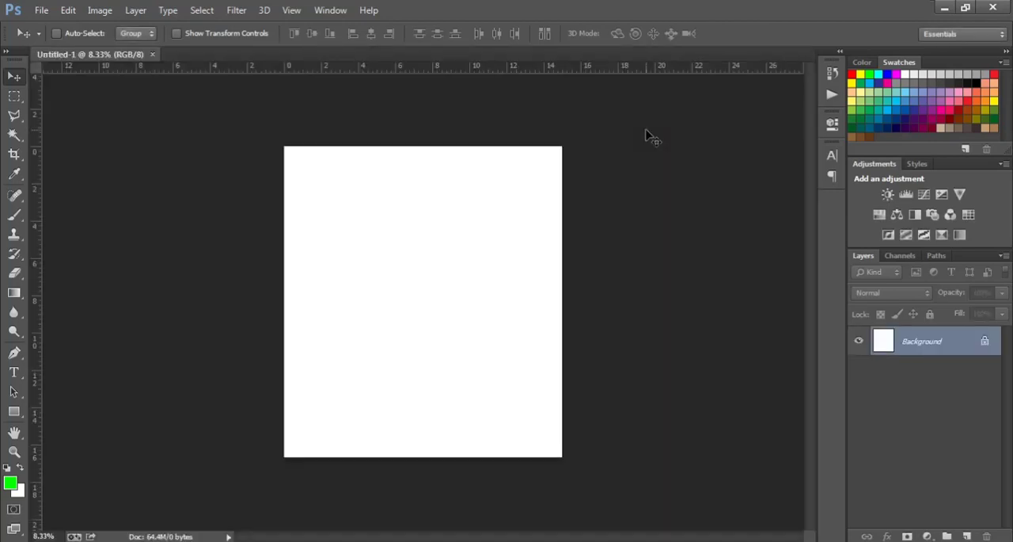
key(ctrl+0)
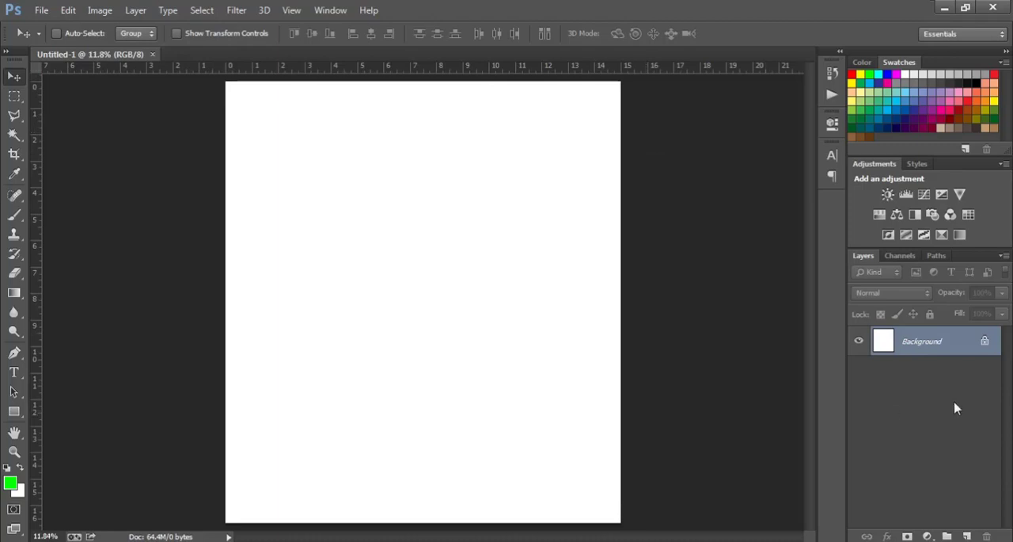
double_click(986, 342)
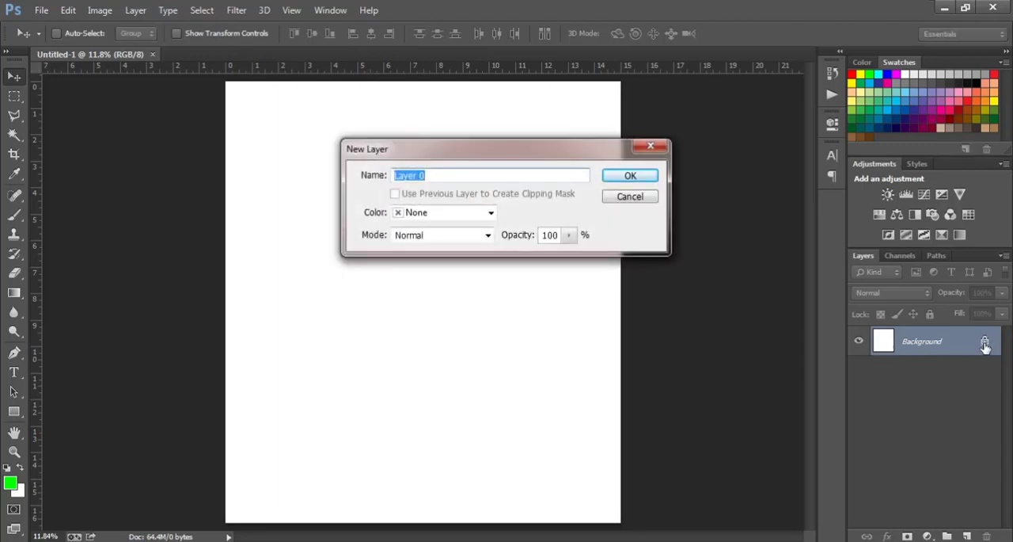
key(Return)
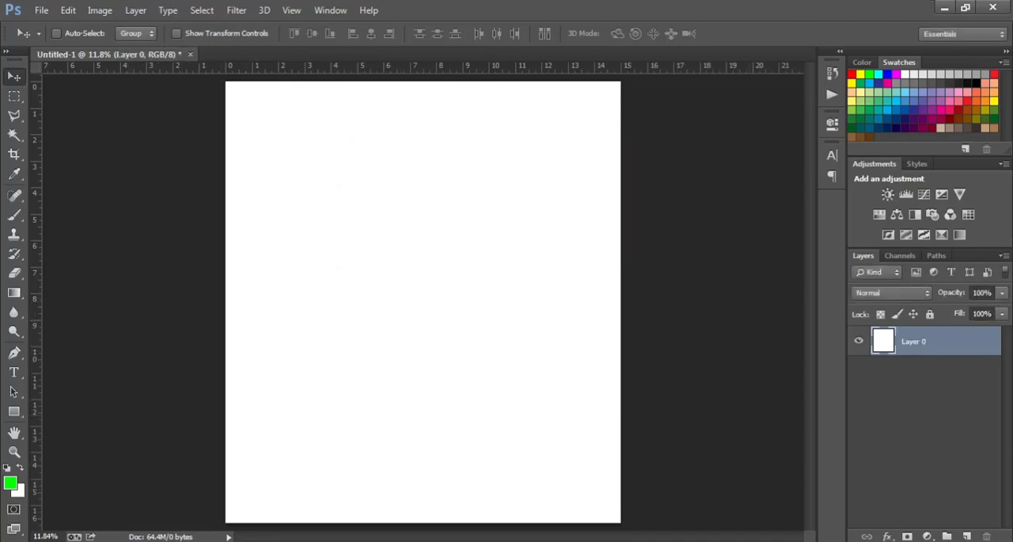
Step: Place the "usa flag new" image from the Downloads folder at 100% size, slightly above and right of the canvas centre
click(112, 540)
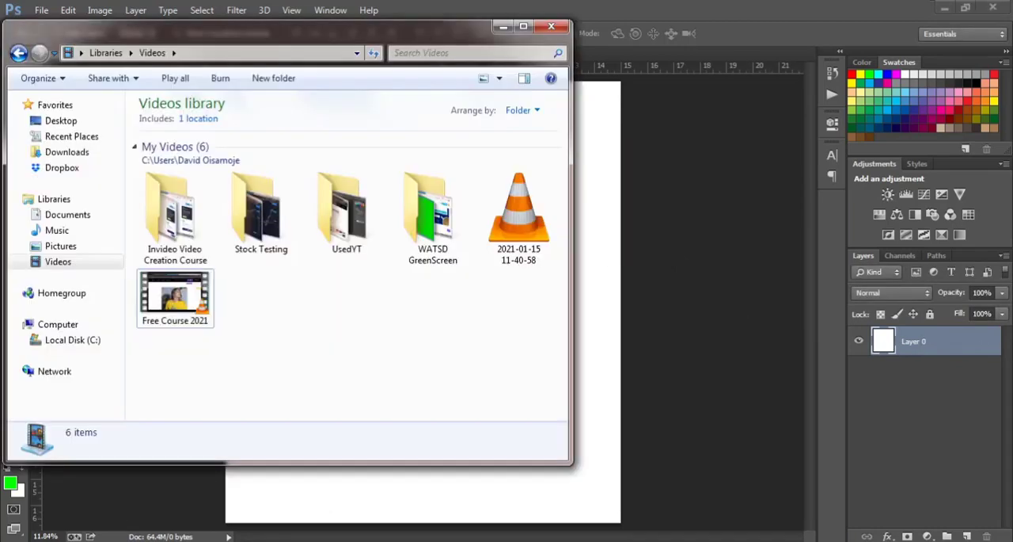
click(67, 152)
click(337, 240)
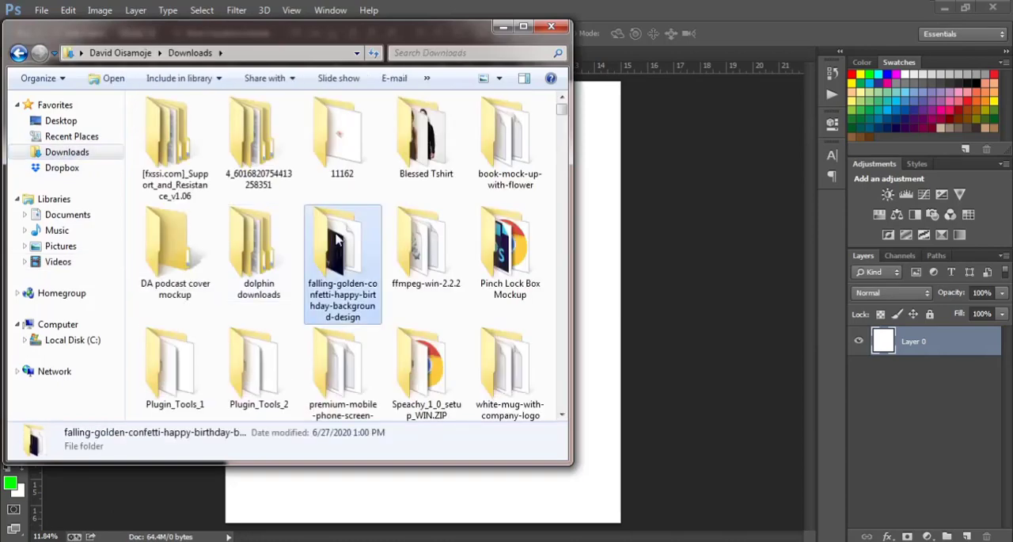
text(fl)
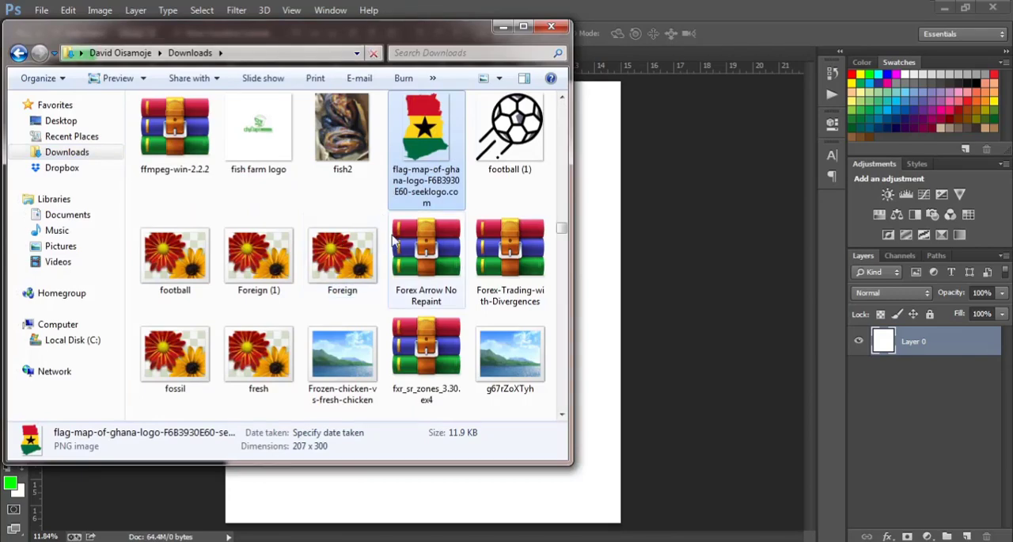
text(us)
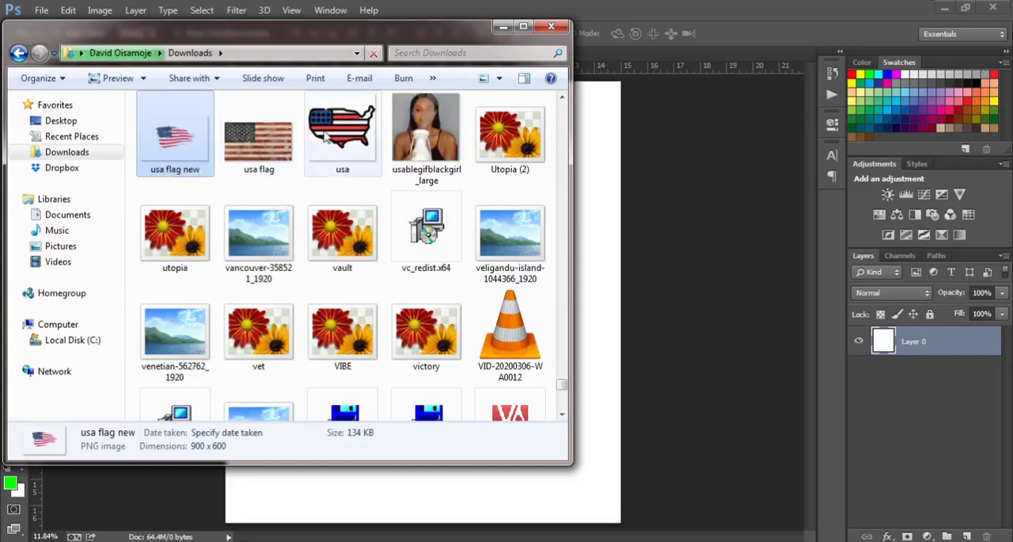
drag(175, 147, 614, 234)
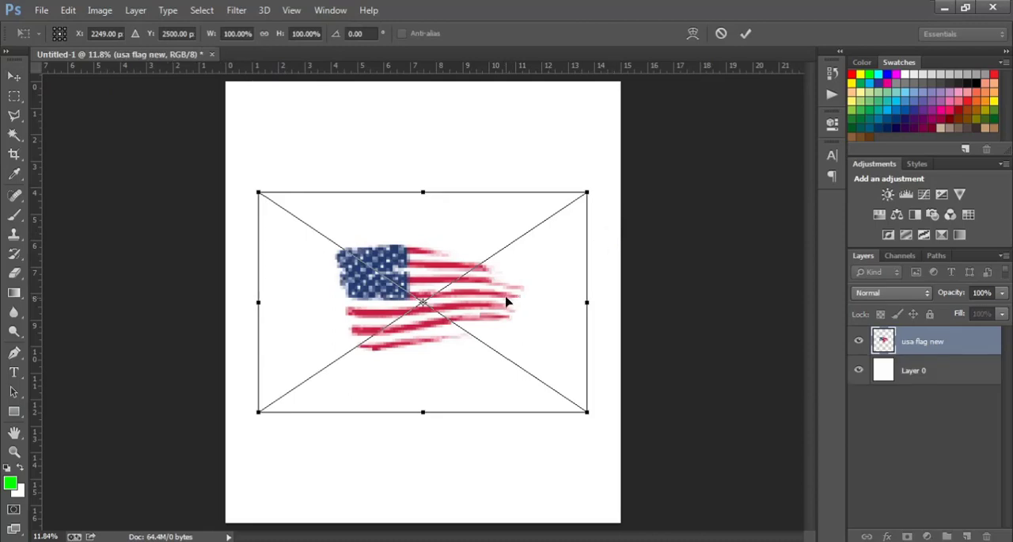
drag(483, 304, 543, 272)
key(Return)
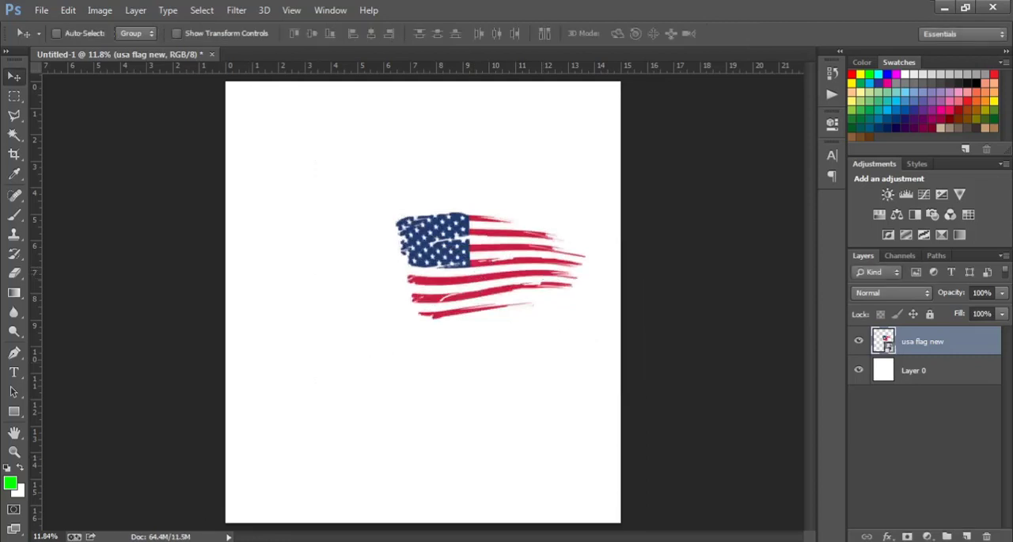
Step: Find the "bulldog" image in the Downloads folder and place it on the canvas above the flag
click(111, 541)
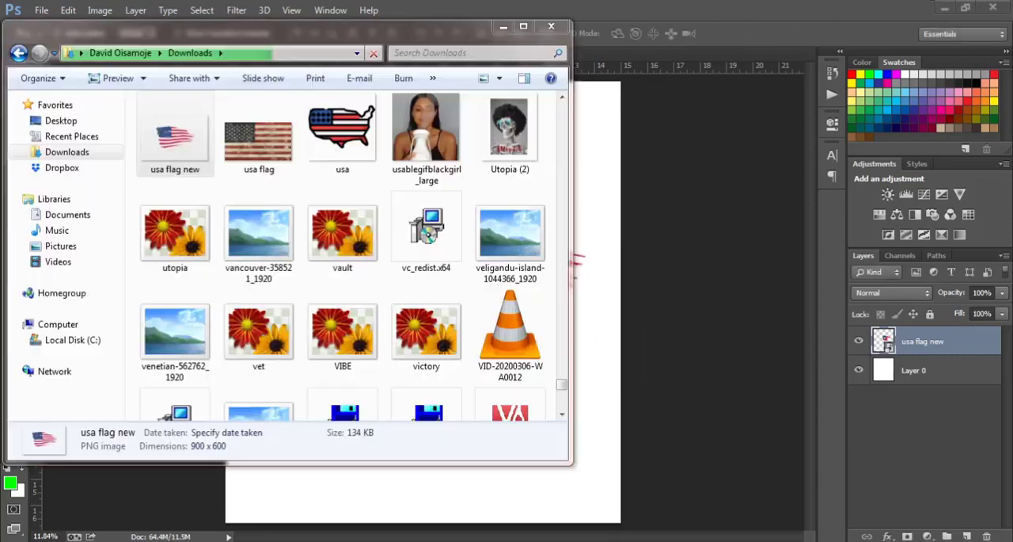
click(258, 134)
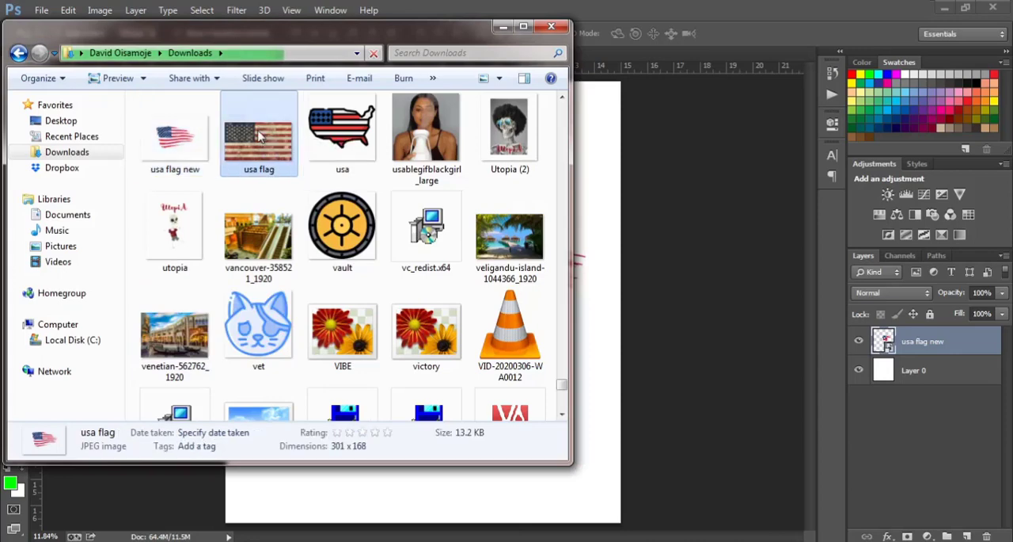
scroll(258, 135, up, 10)
scroll(258, 135, down, 5)
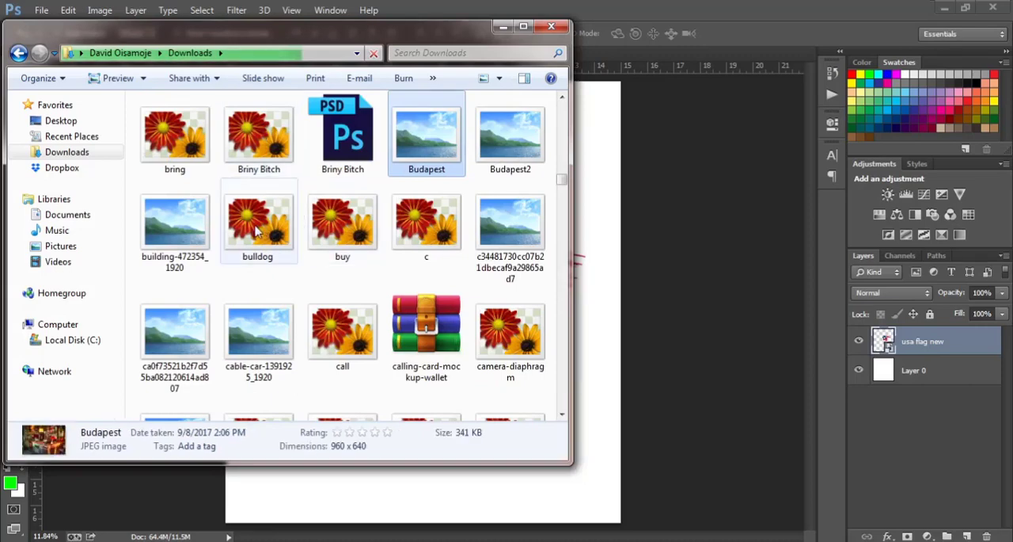
drag(256, 231, 603, 324)
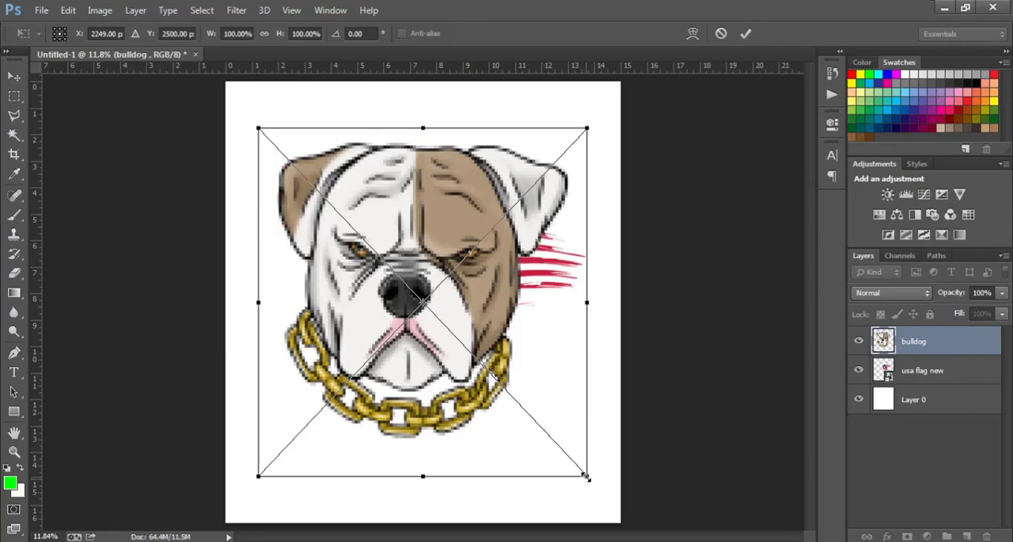
Step: Scale the bulldog proportionally to about 56.5% and position it over the left end of the flag
drag(582, 473, 500, 414)
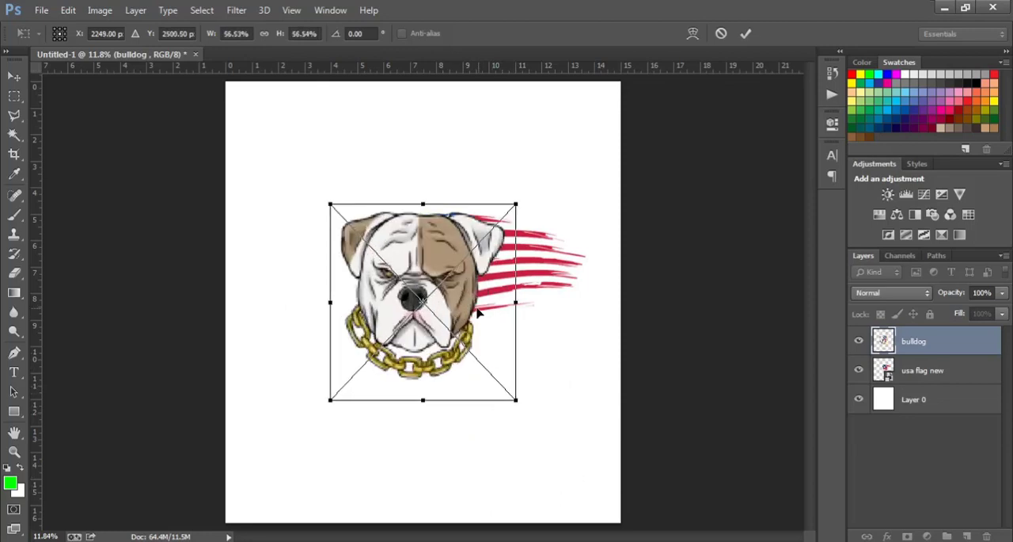
drag(478, 314, 411, 290)
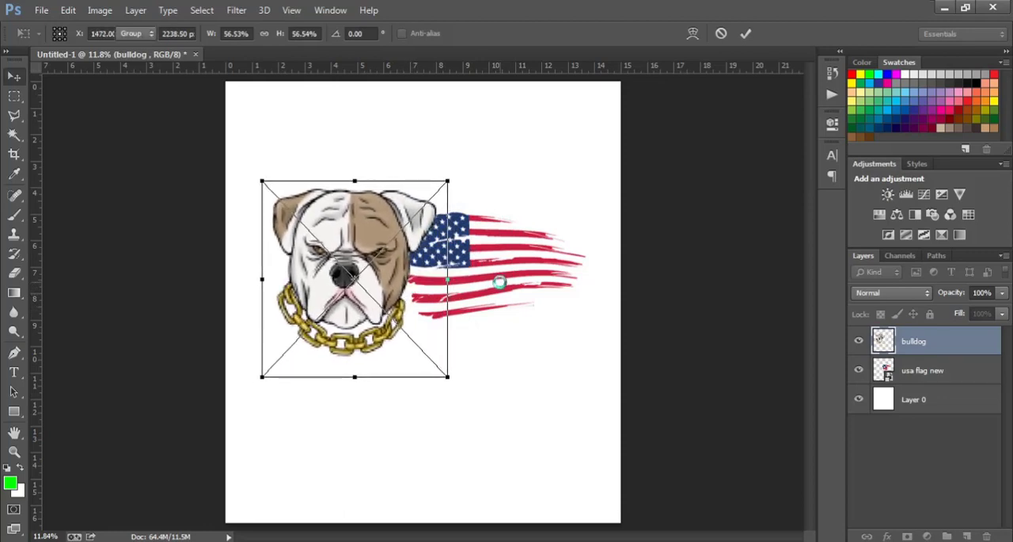
key(Return)
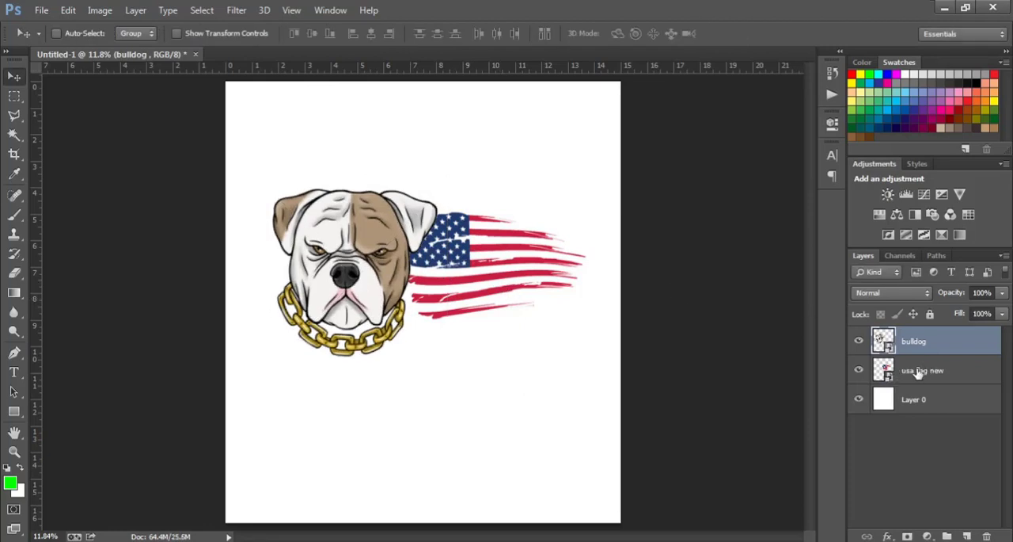
Step: Enlarge the flag proportionally to about 128% and shift it slightly down and right behind the bulldog
click(928, 370)
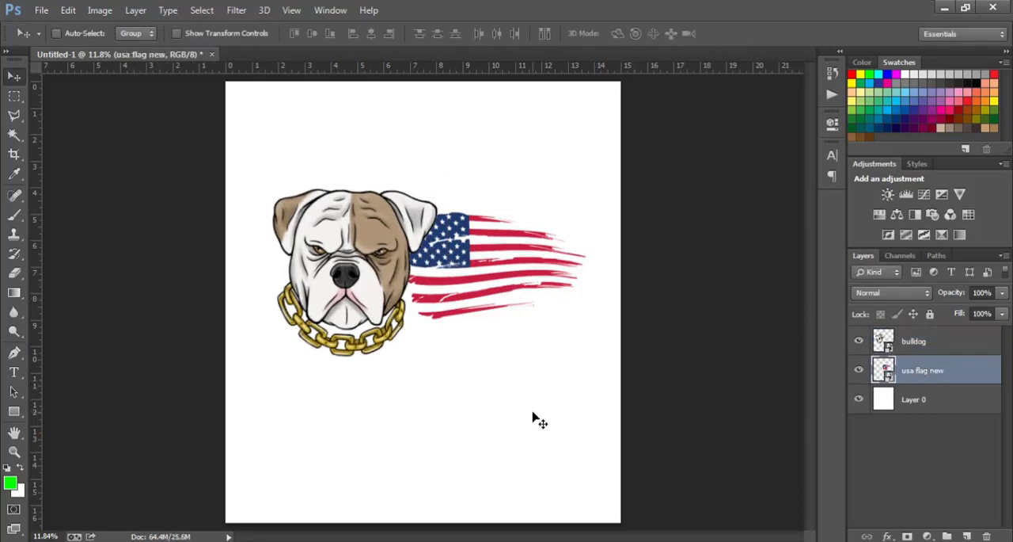
key(ctrl+t)
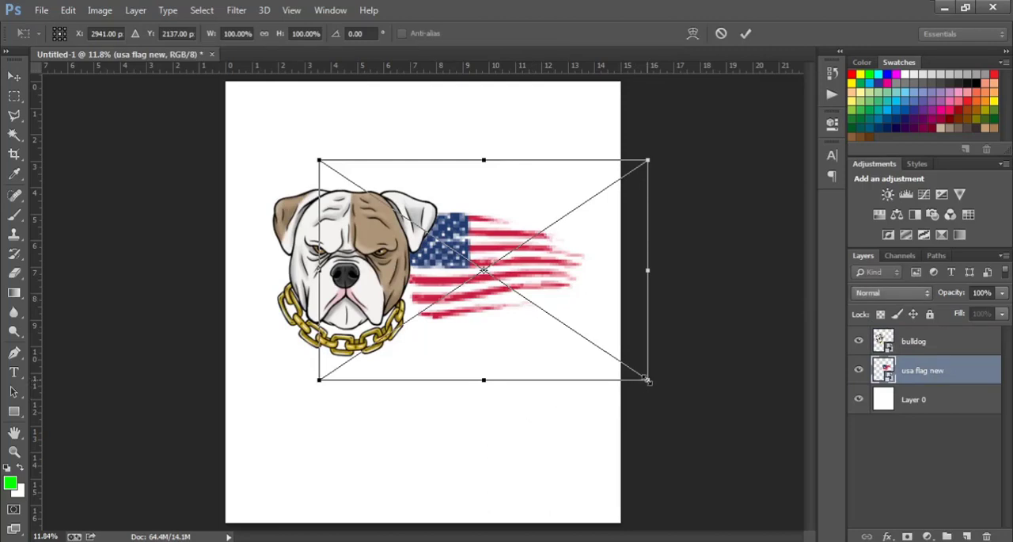
drag(647, 380, 690, 416)
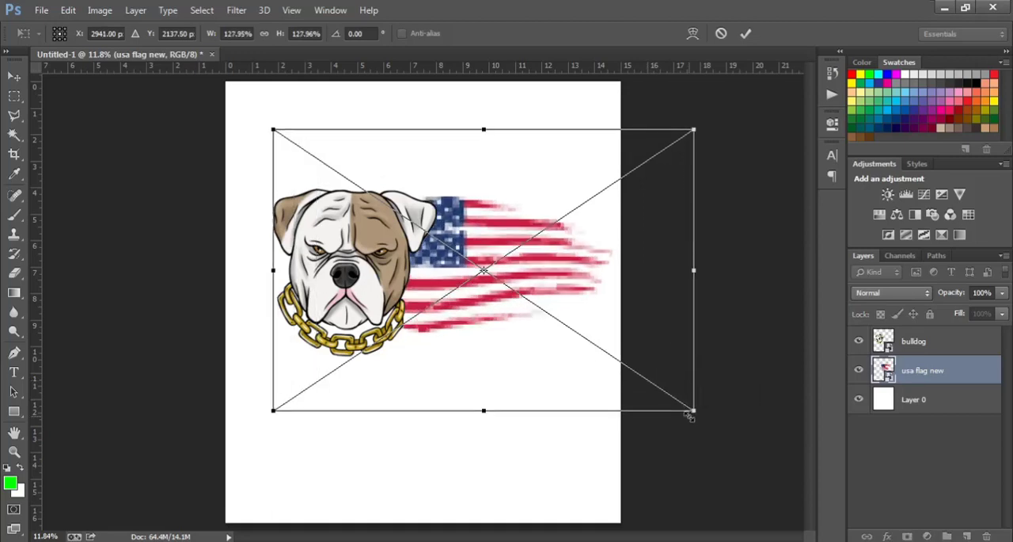
key(Return)
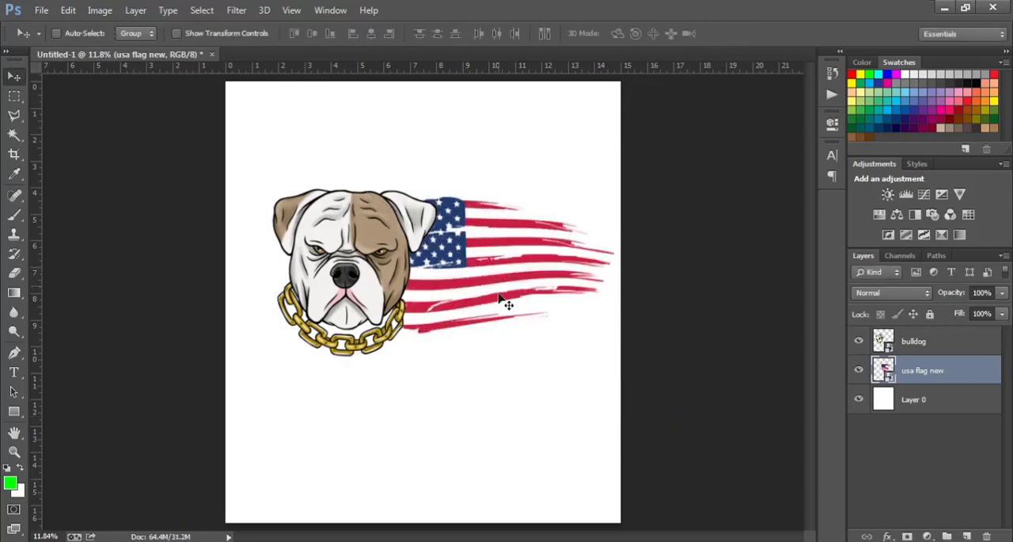
drag(498, 290, 500, 302)
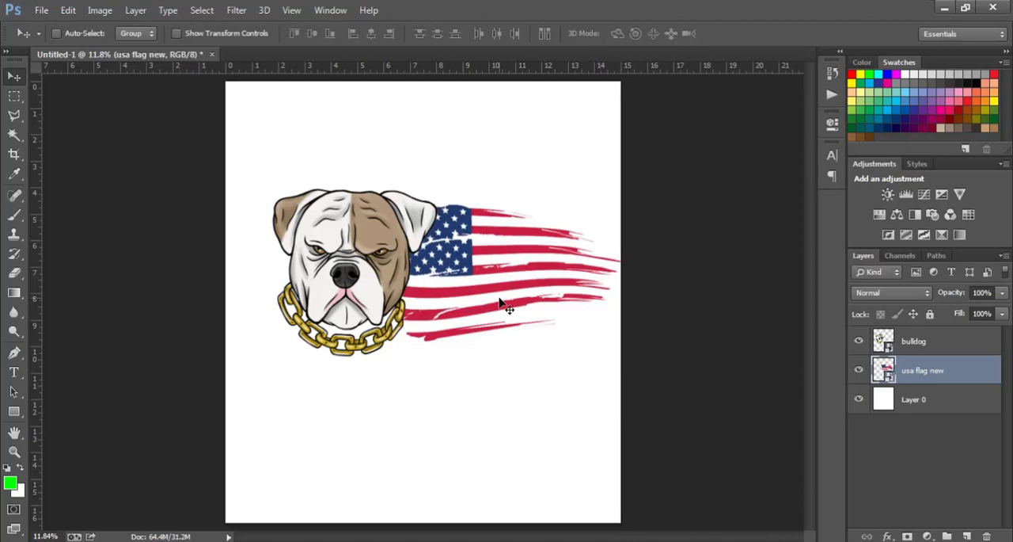
Step: Move the bulldog and flag layers together slightly left to centre the pair on the canvas
shift+click(950, 339)
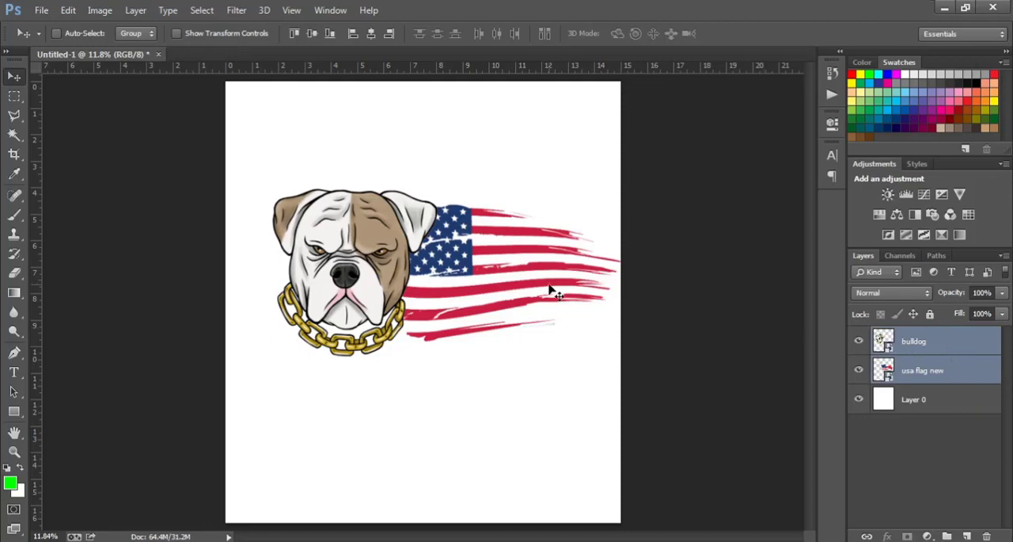
mouse_move(487, 276)
mouse_down()
mouse_move(457, 283)
mouse_move(471, 285)
mouse_move(470, 274)
mouse_up()
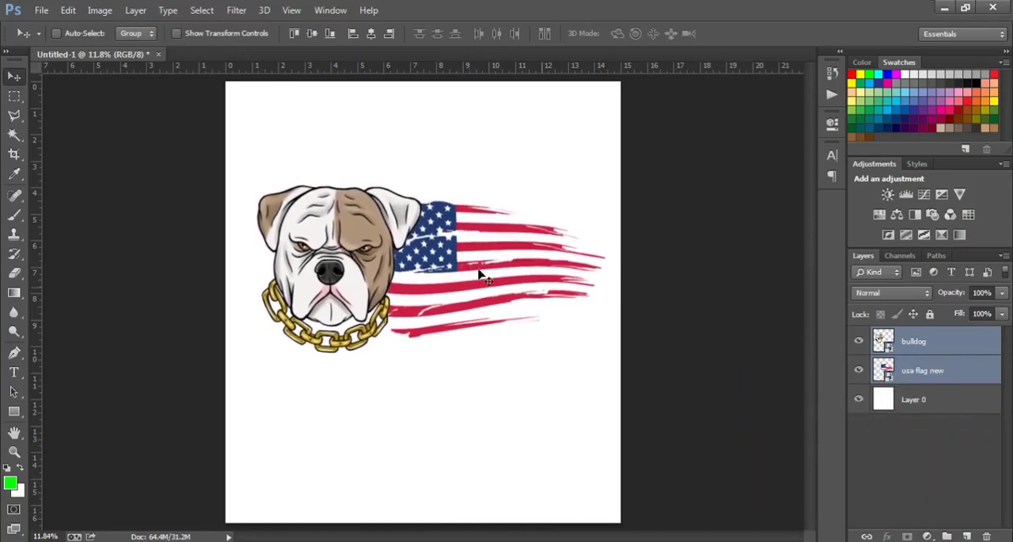
Step: Add the text "stand" in 48 pt Lemon/Milk light below the bulldog, on a layer above the bulldog layer
click(956, 346)
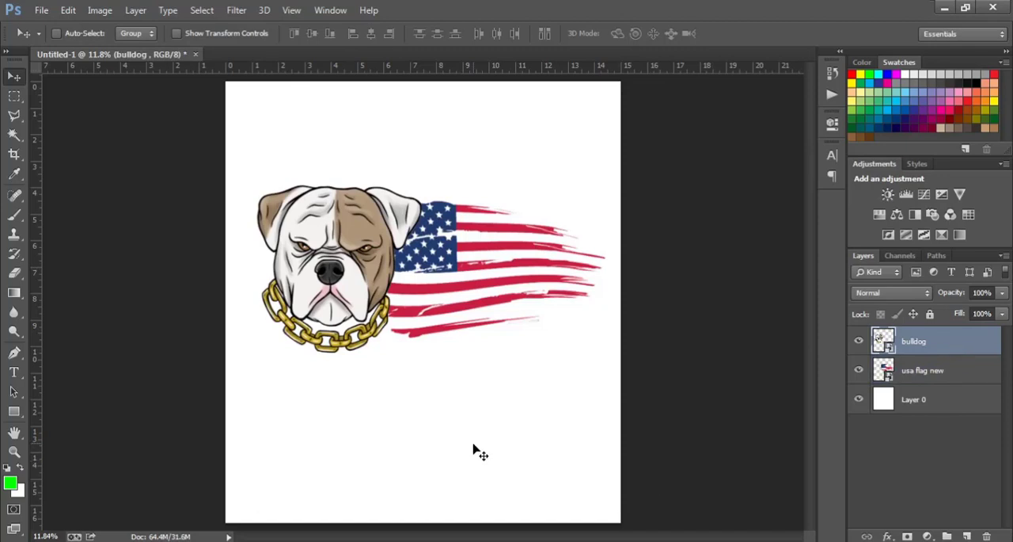
click(14, 374)
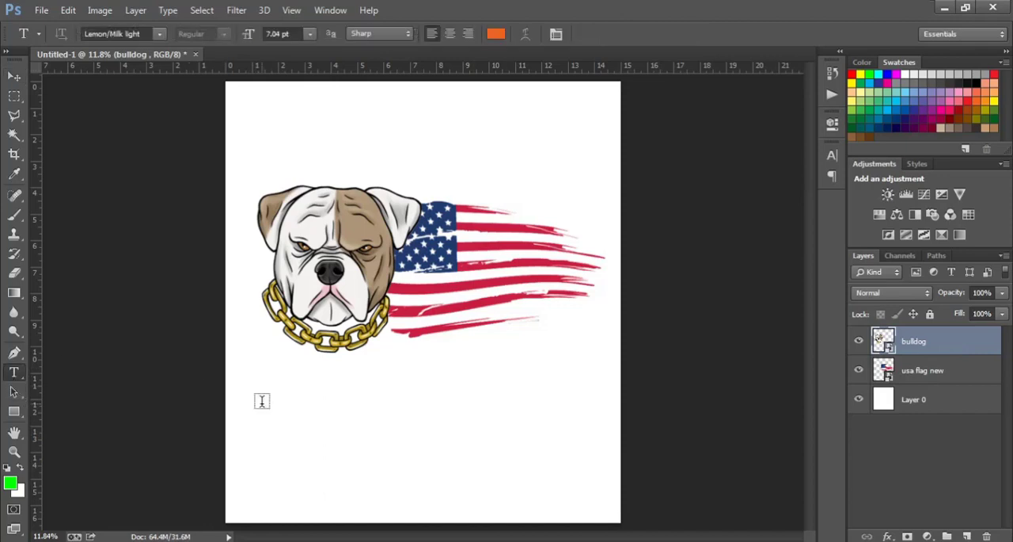
click(282, 388)
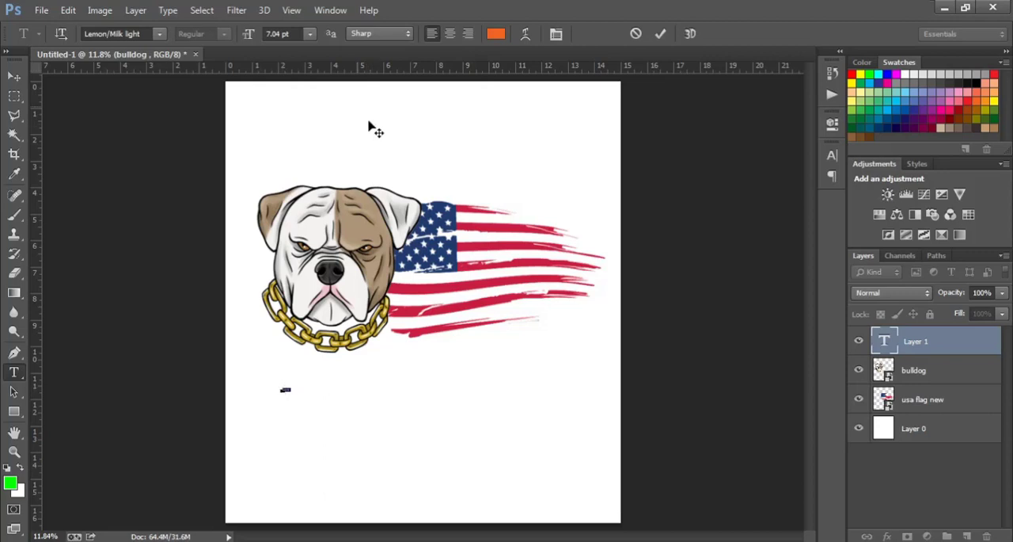
click(312, 34)
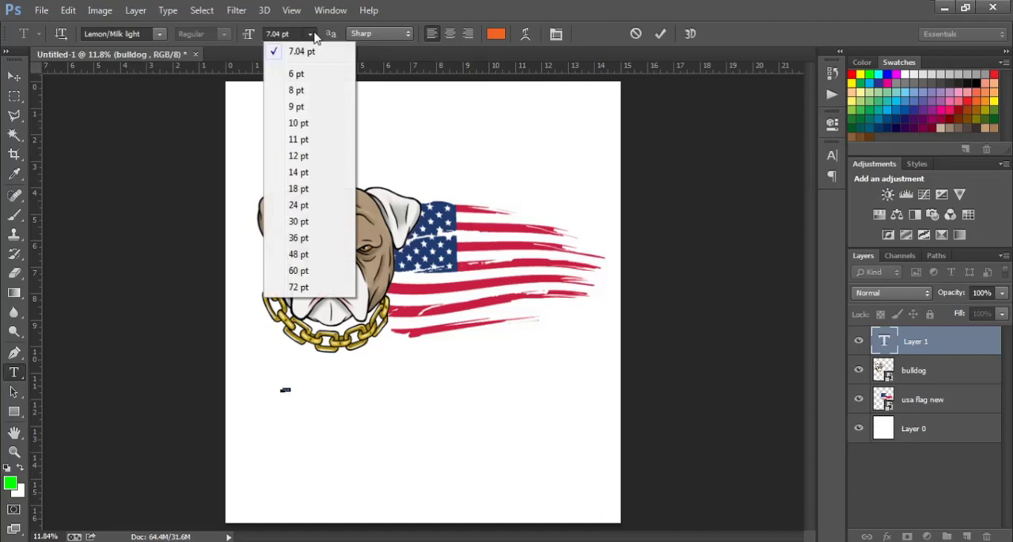
click(298, 254)
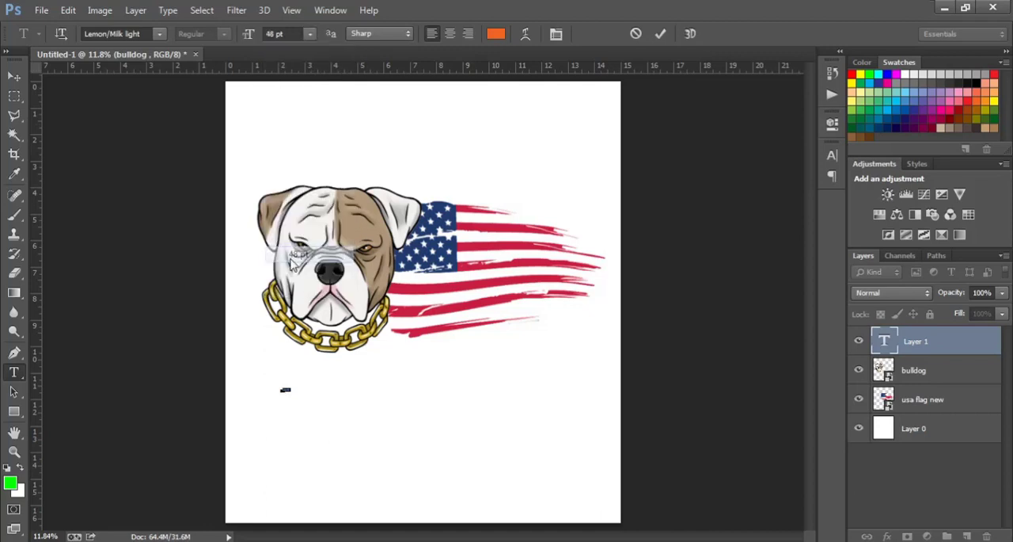
click(13, 76)
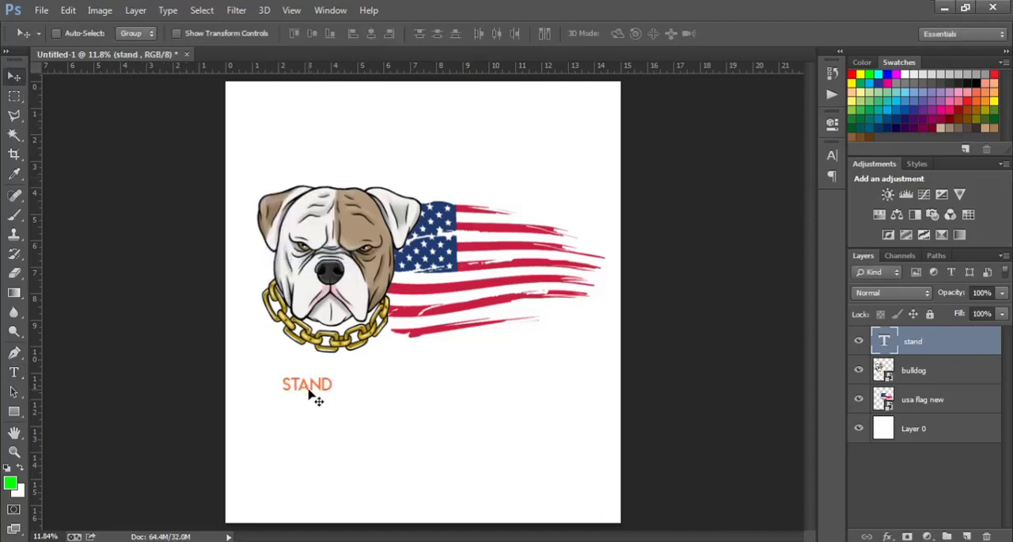
Step: Enlarge the "stand" text proportionally to about 333% and centre it horizontally below the bulldog and flag
key(ctrl+t)
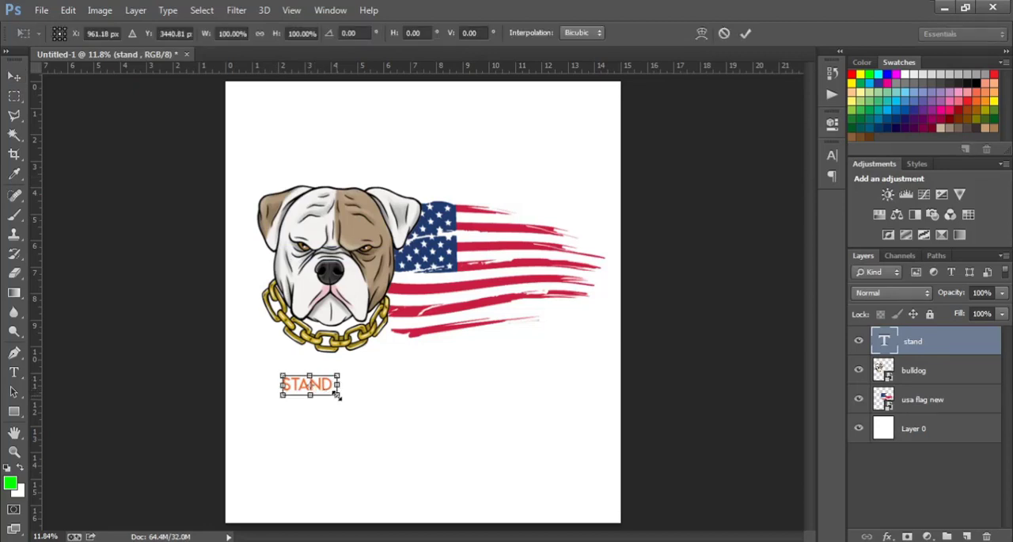
drag(338, 395, 395, 435)
drag(347, 387, 446, 388)
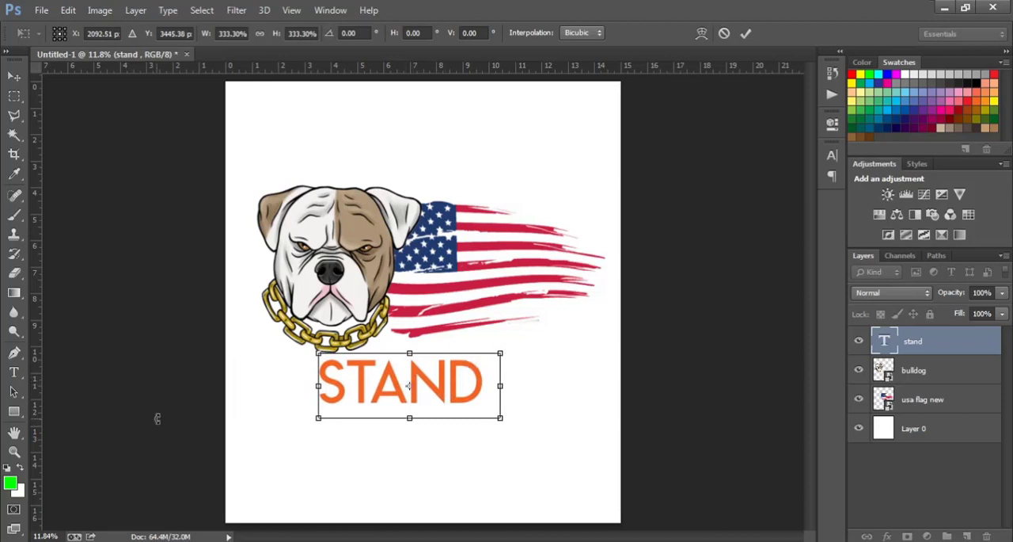
click(13, 375)
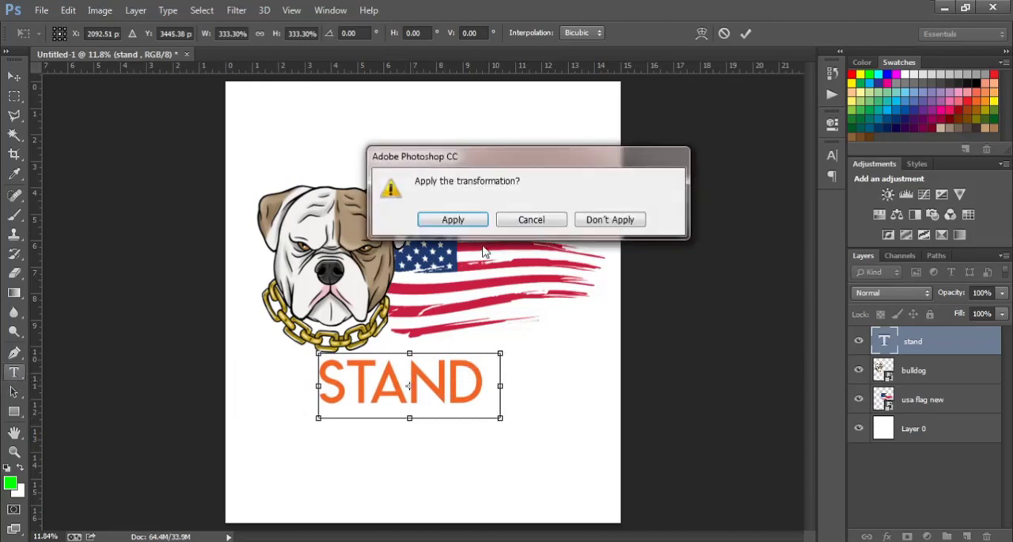
click(460, 222)
Step: Change the font of the whole "stand" text to DOCALLISME ON STREET
click(390, 384)
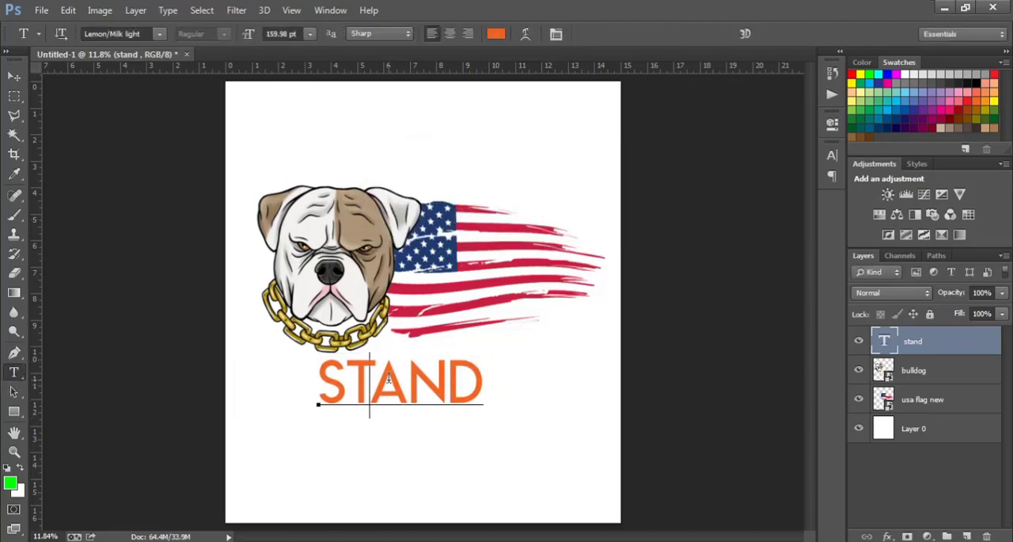
key(ctrl+a)
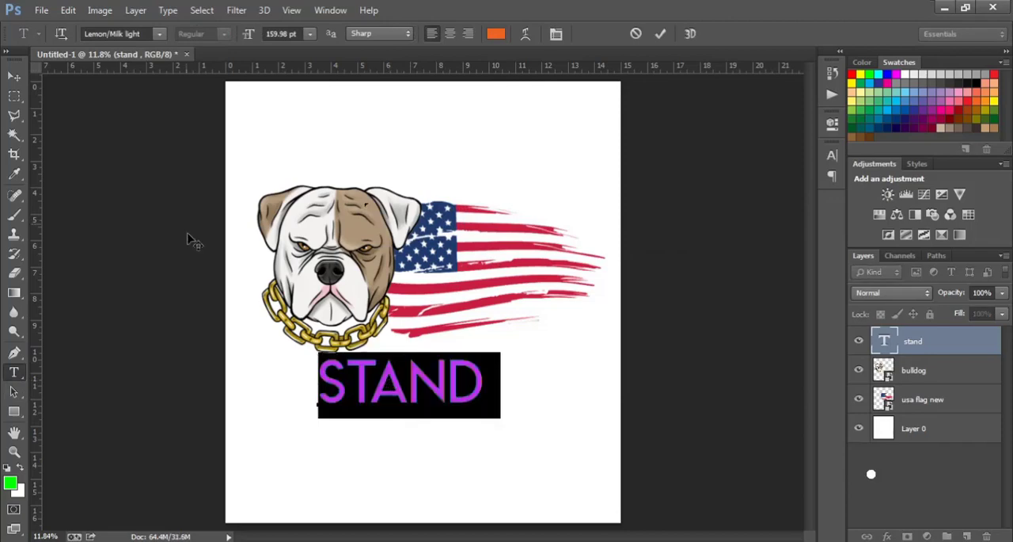
click(160, 34)
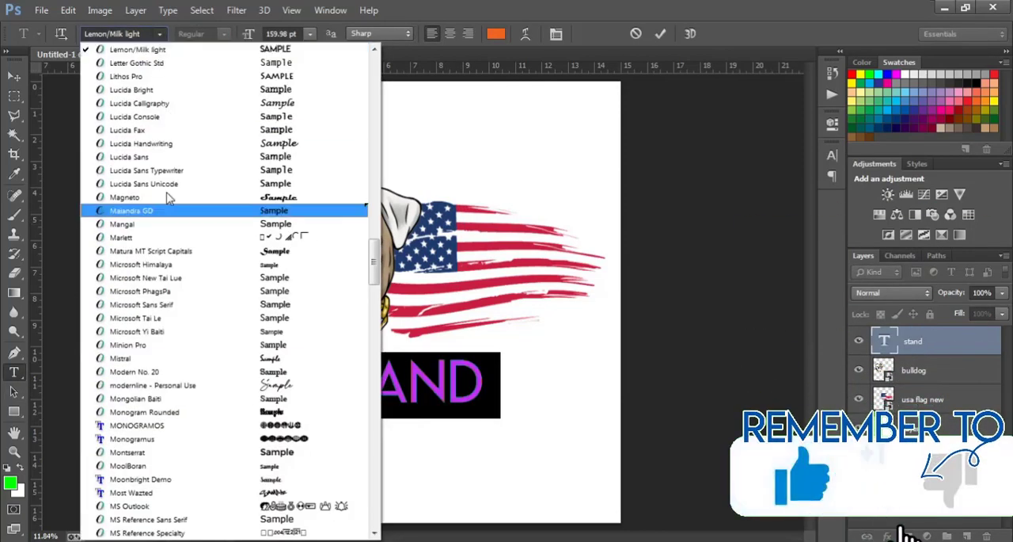
scroll(178, 231, up, 2)
scroll(178, 230, up, 4)
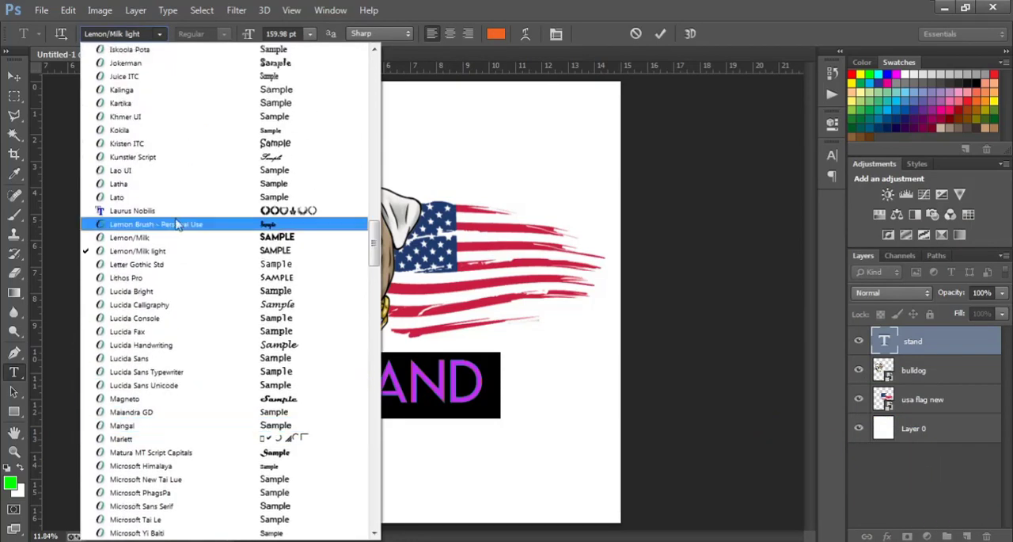
scroll(178, 216, up, 3)
scroll(179, 215, up, 4)
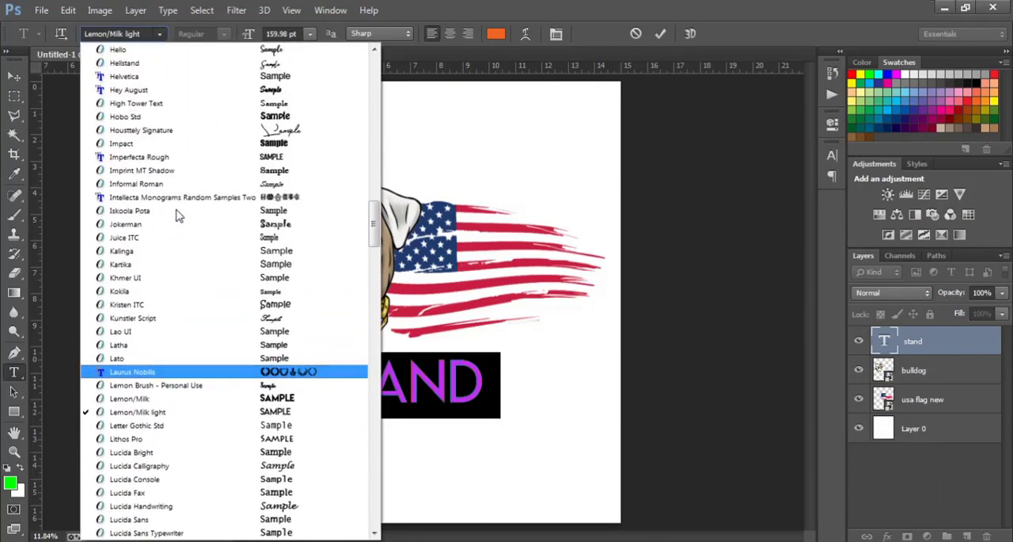
scroll(178, 215, up, 6)
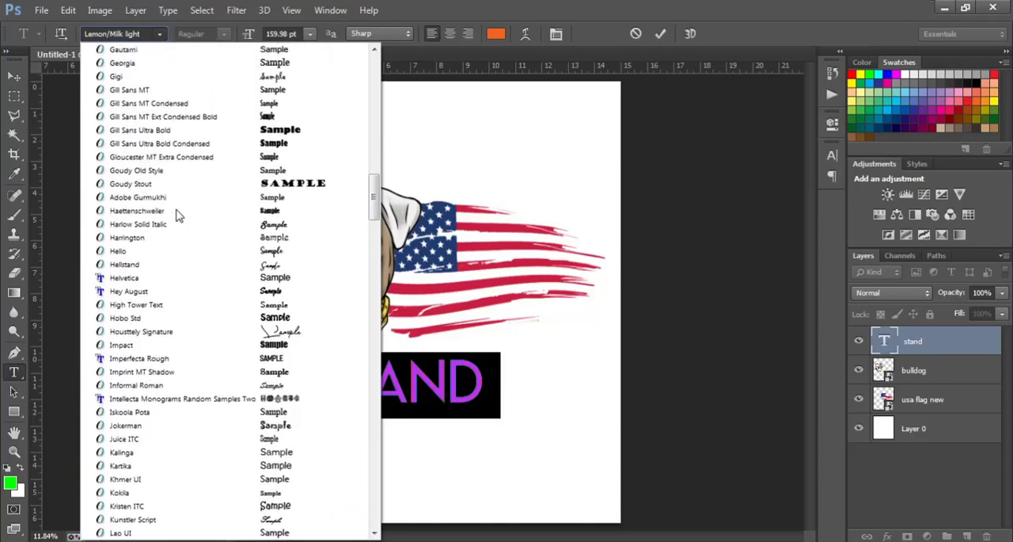
scroll(178, 215, up, 3)
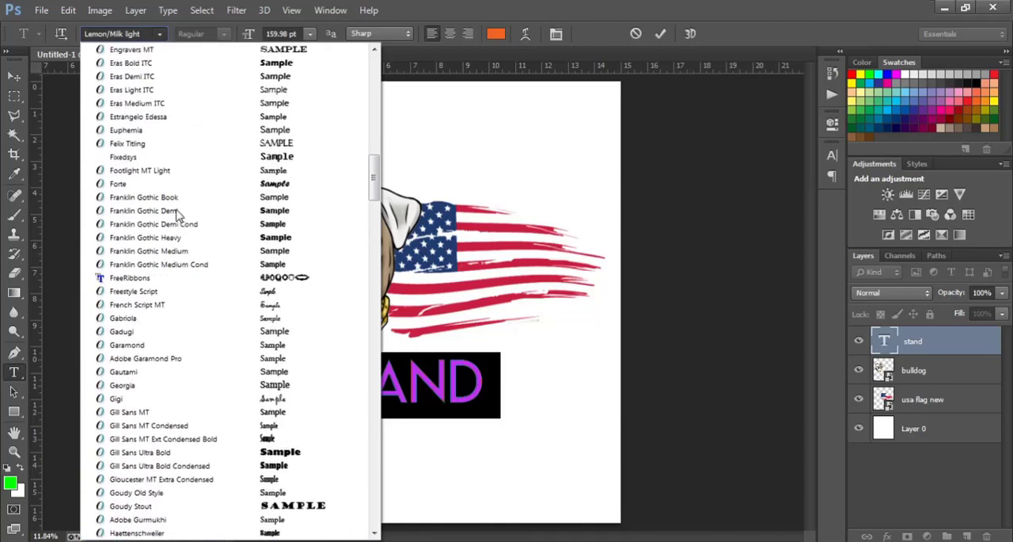
scroll(178, 215, up, 6)
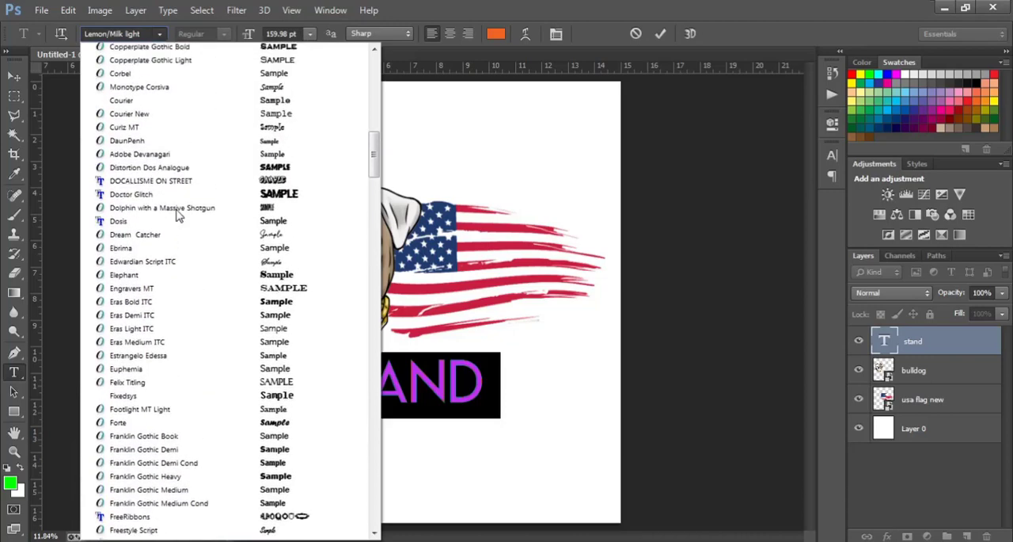
scroll(178, 215, up, 2)
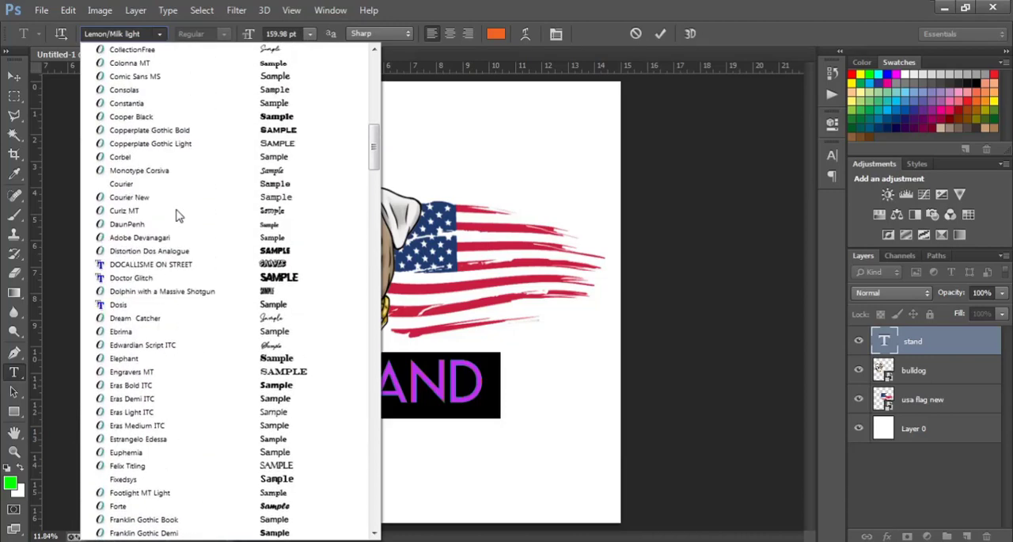
click(248, 264)
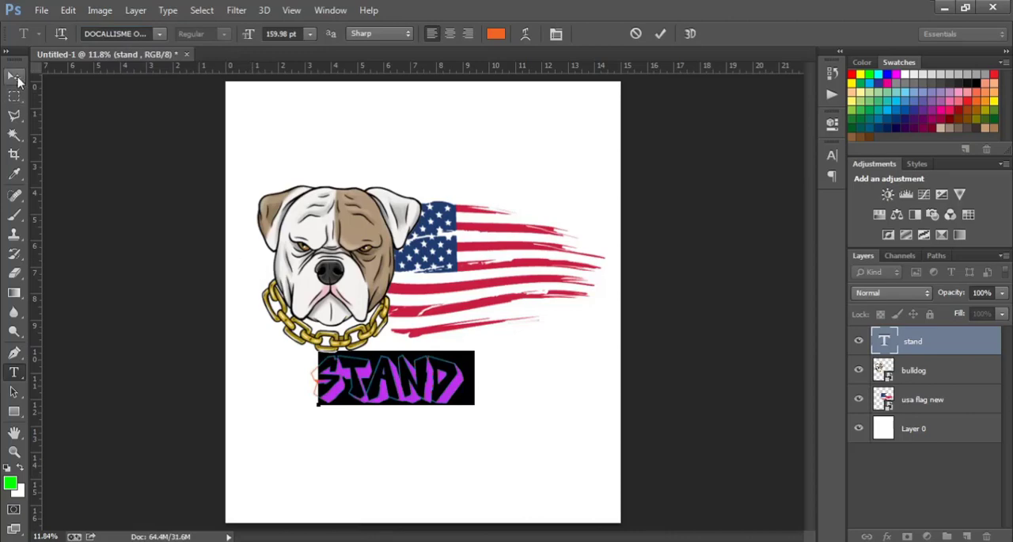
Step: Recolour the "stand" text with the dark blue sampled from the flag (#1e376d) and shift it slightly right
click(495, 34)
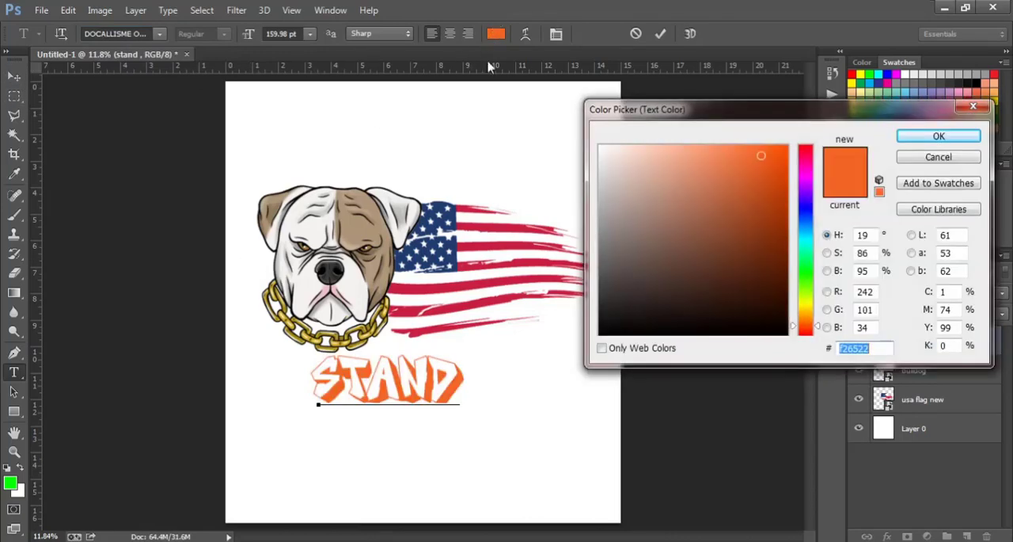
click(457, 208)
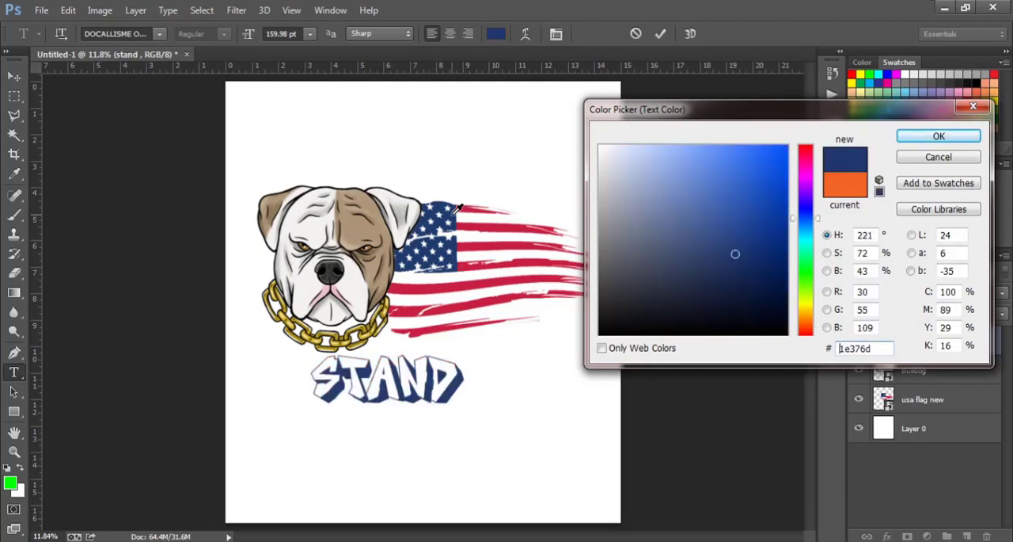
click(939, 139)
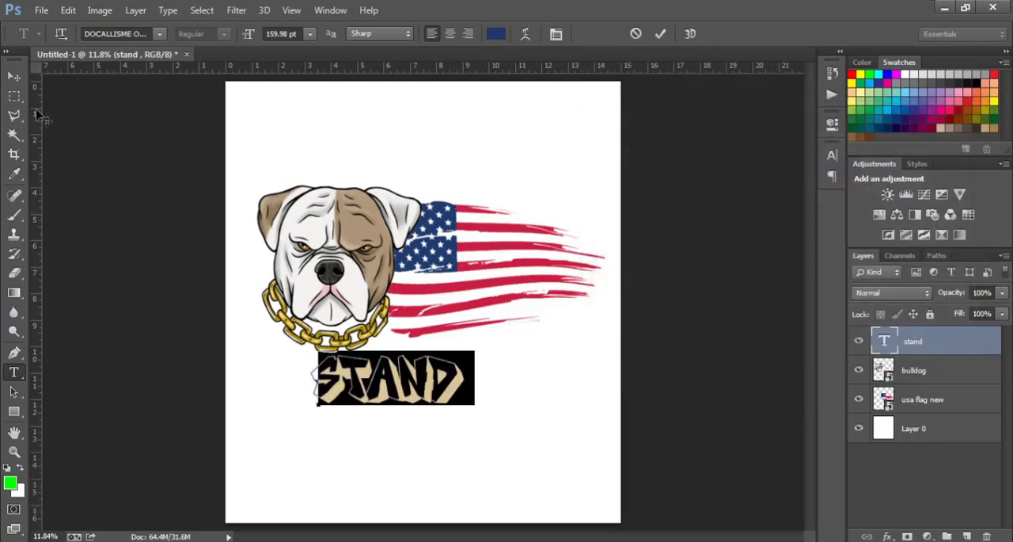
click(14, 80)
drag(374, 376, 403, 378)
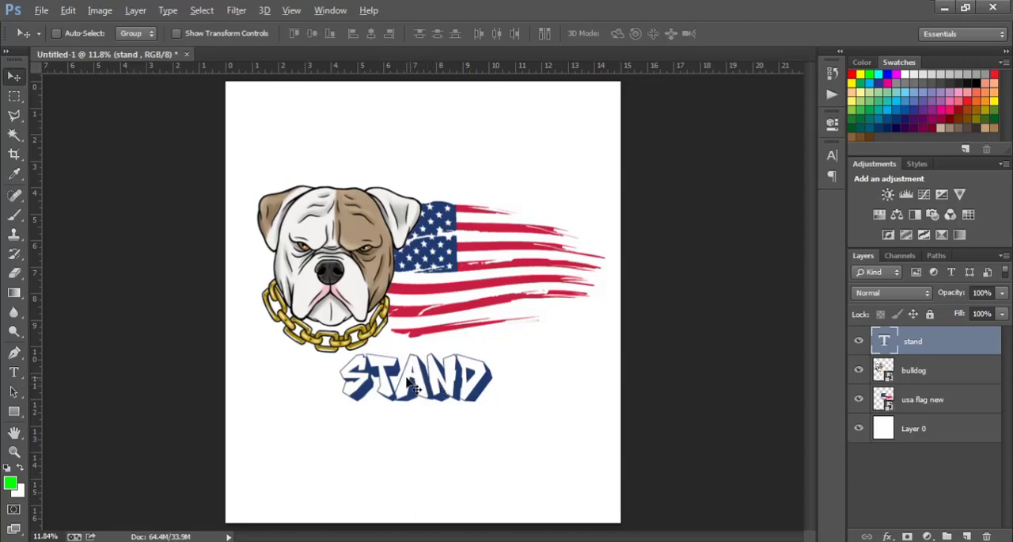
Step: Add a second text line reading "together" from a duplicate of the "stand" layer, centred closely beneath the first line
drag(411, 383, 410, 435)
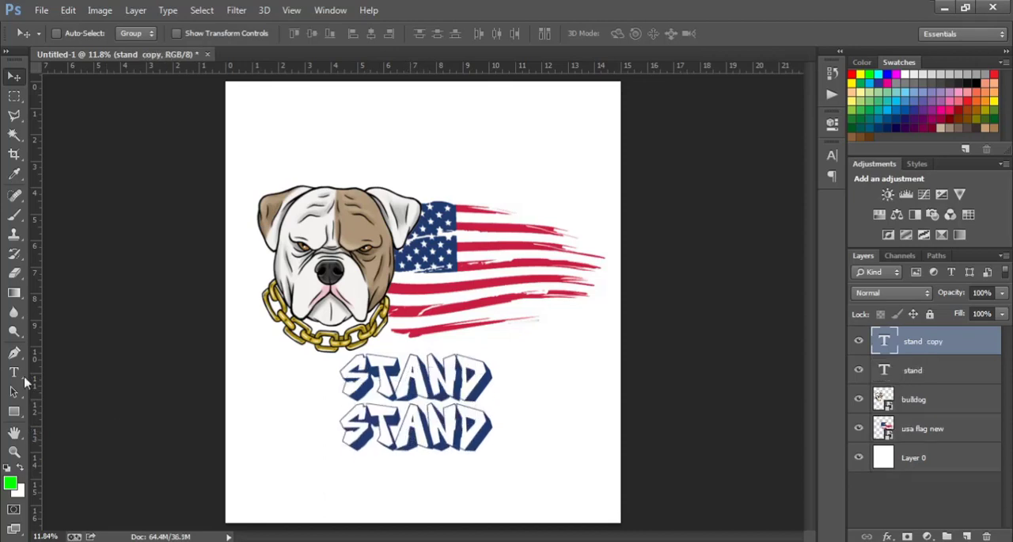
click(11, 377)
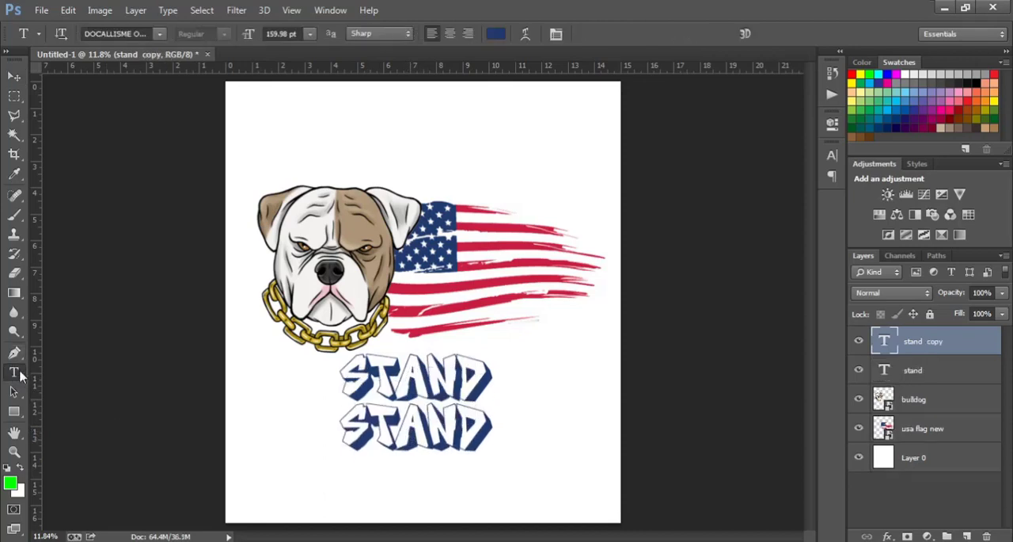
click(439, 430)
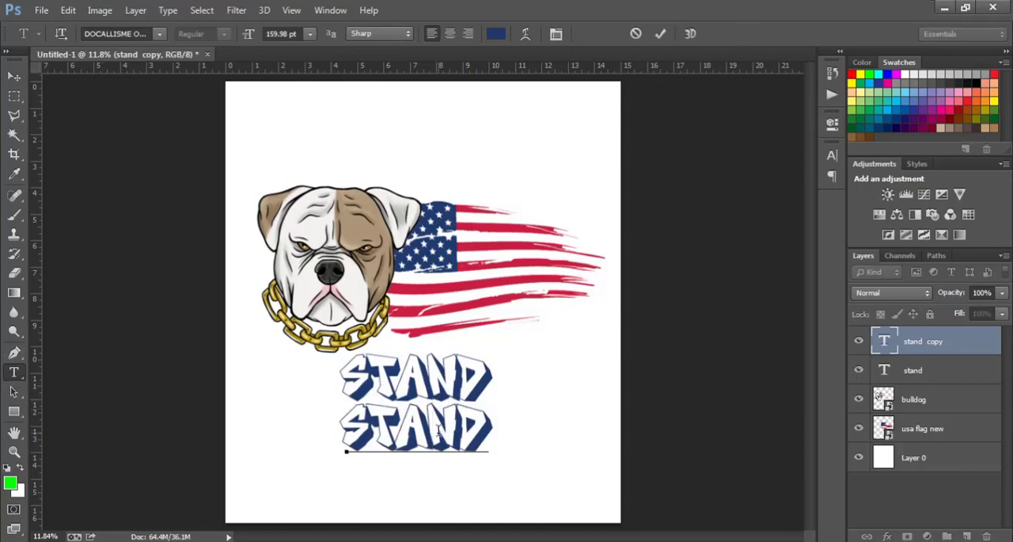
key(ctrl+a)
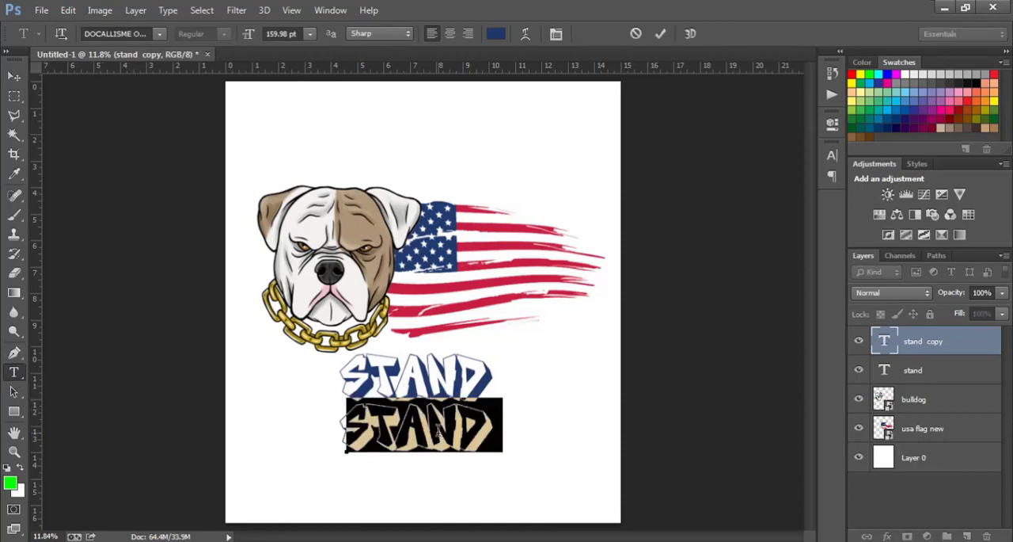
text(TO)
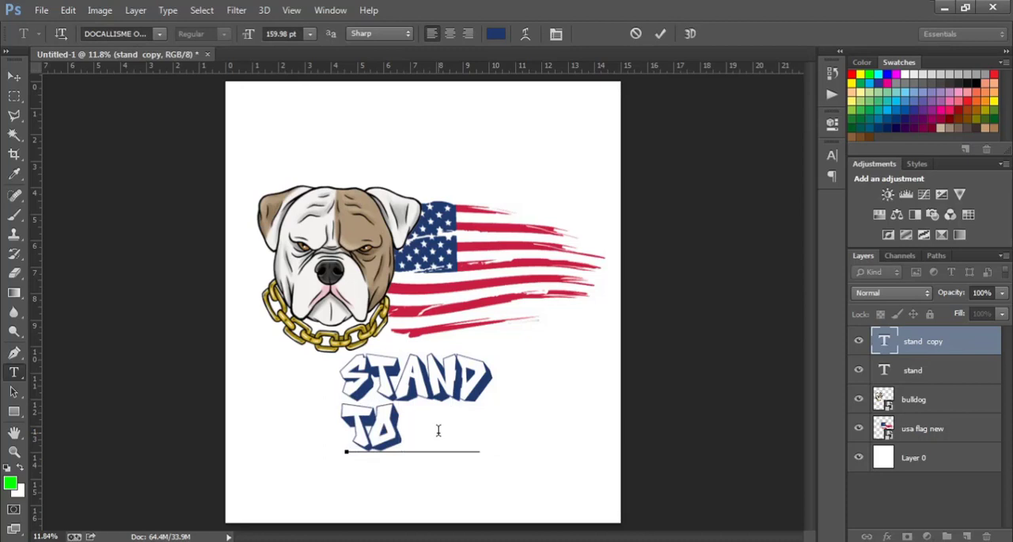
text(GETHER)
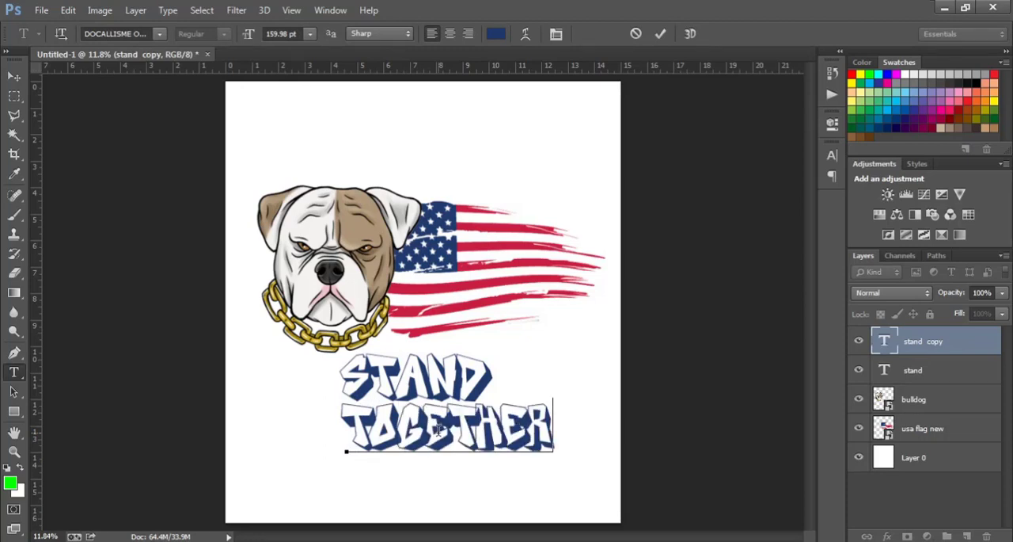
click(13, 78)
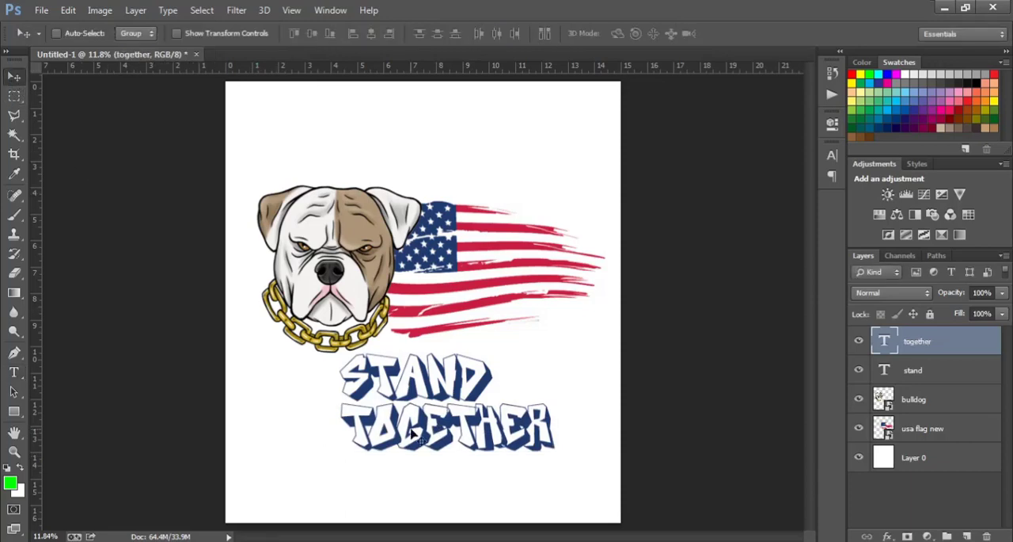
drag(461, 442, 421, 427)
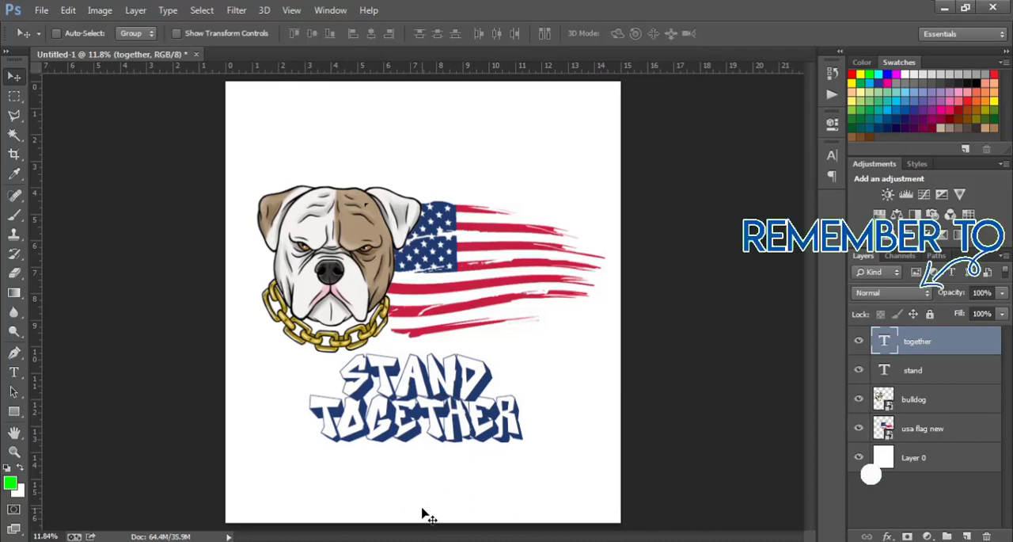
Step: Scale the "stand" and "together" text layers together proportionally to about 126%, keeping them centred just below the bulldog and flag
shift+click(952, 376)
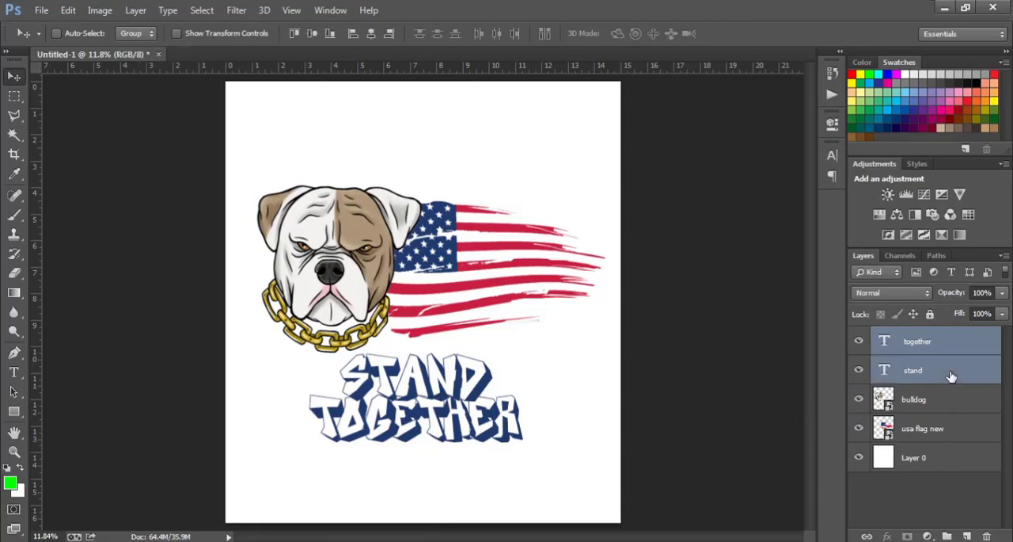
key(ctrl+t)
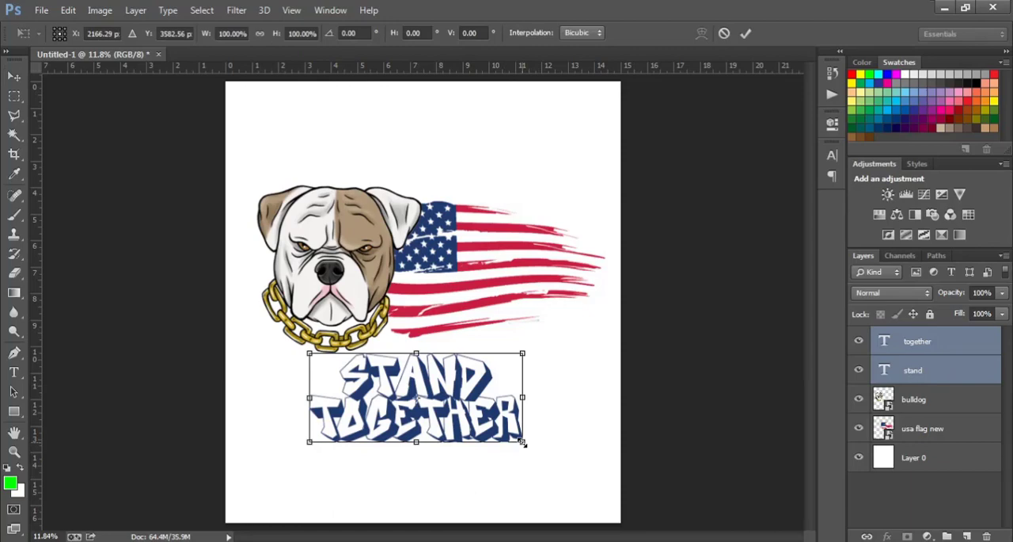
drag(522, 442, 546, 463)
drag(511, 396, 511, 408)
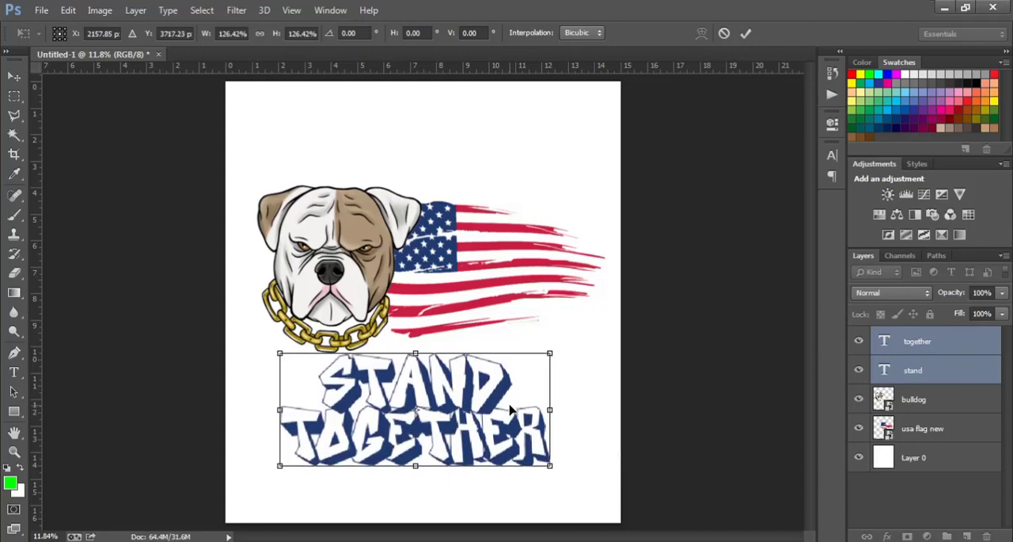
key(Return)
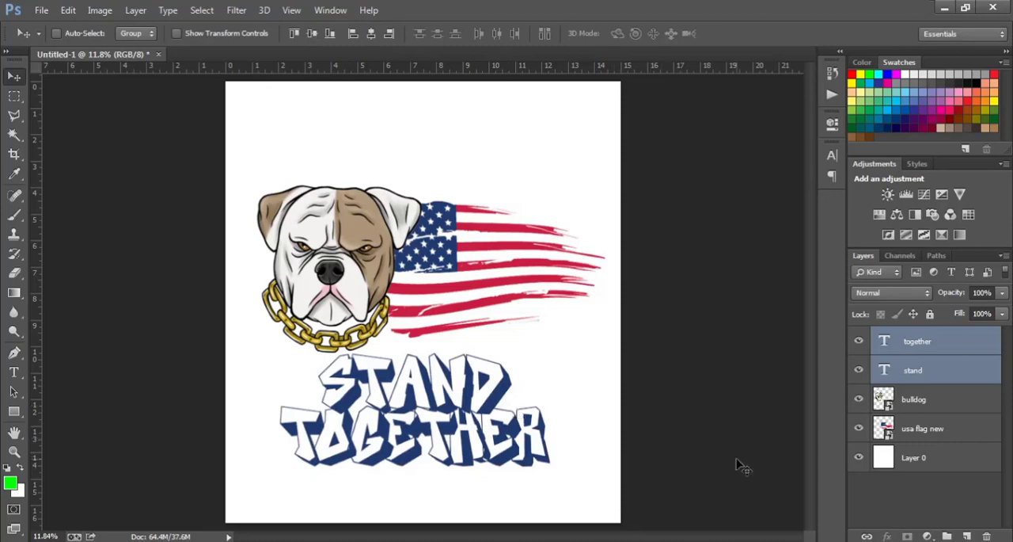
Step: Hide the white background layer, Layer 0
click(859, 459)
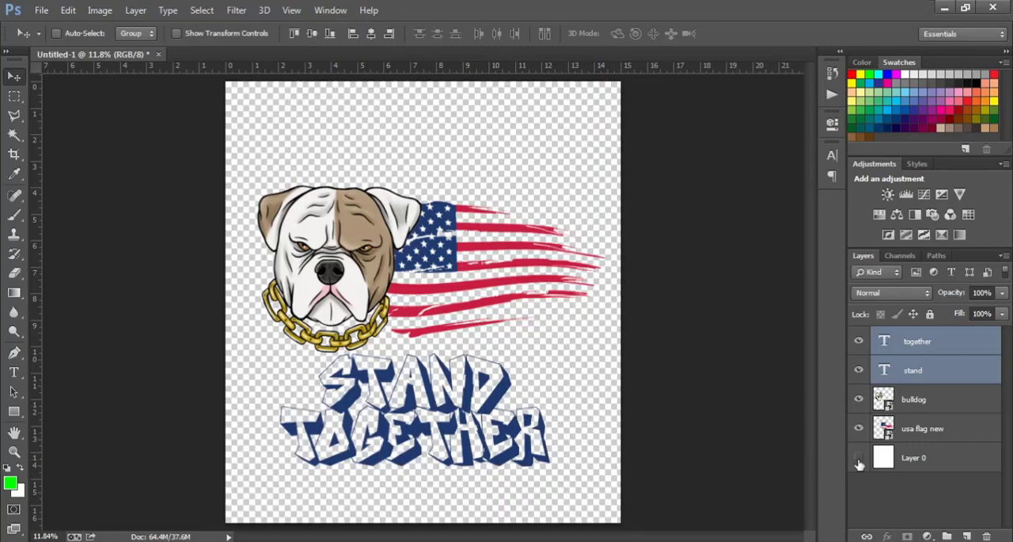